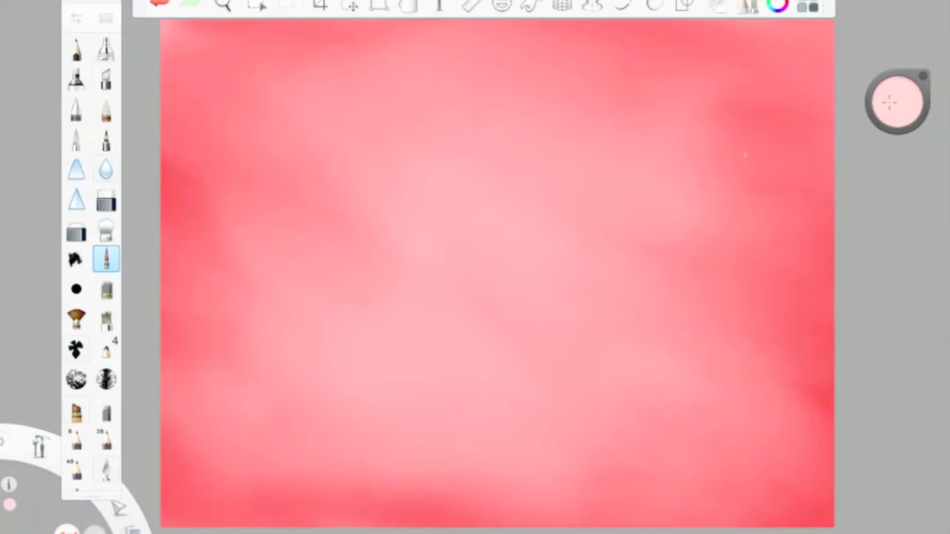
# - Adjust the brush size and colour, and paint a dark red horizontal ground band across the lower part of the canvas
pyautogui.click(75, 18)
pyautogui.moveTo(169, 223); pyautogui.dragTo(168, 223)
pyautogui.click(146, 31)
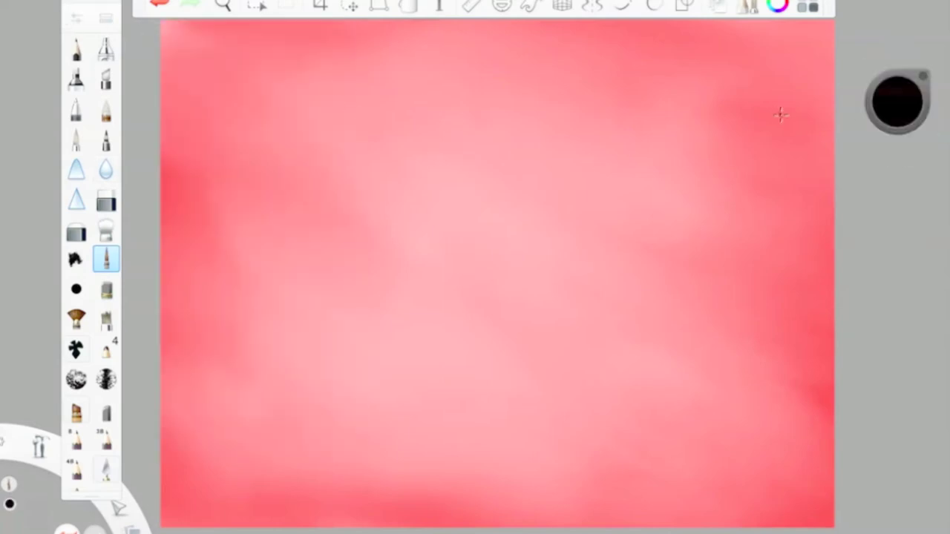
pyautogui.click(898, 98)
pyautogui.click(903, 124)
pyautogui.click(75, 18)
pyautogui.click(184, 226)
pyautogui.click(146, 31)
pyautogui.moveTo(566, 467); pyautogui.dragTo(741, 471)
pyautogui.moveTo(710, 482); pyautogui.dragTo(457, 479)
pyautogui.moveTo(383, 479); pyautogui.dragTo(850, 483)
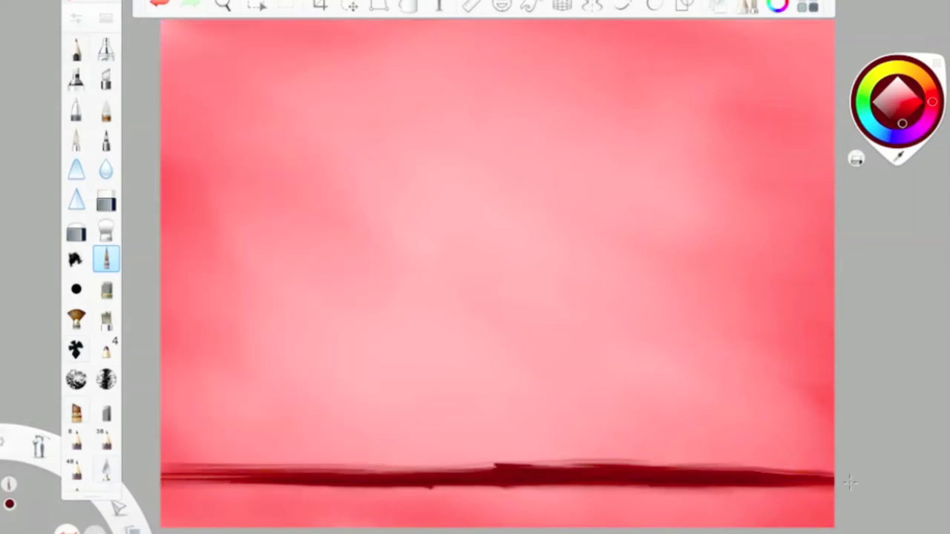
pyautogui.moveTo(512, 472)
pyautogui.mouseDown()
pyautogui.moveTo(430, 492)
pyautogui.moveTo(828, 498)
pyautogui.moveTo(202, 500)
pyautogui.moveTo(615, 528)
pyautogui.moveTo(780, 465)
pyautogui.moveTo(646, 469)
pyautogui.mouseUp()
# - Fill the area below the band with dark red and blend its upper edge softly into the pink background
pyautogui.doubleClick(101, 231)
pyautogui.click(187, 225)
pyautogui.click(144, 29)
pyautogui.moveTo(798, 501)
pyautogui.mouseDown()
pyautogui.moveTo(289, 502)
pyautogui.moveTo(284, 461)
pyautogui.moveTo(787, 459)
pyautogui.moveTo(165, 453)
pyautogui.moveTo(380, 471)
pyautogui.moveTo(166, 455)
pyautogui.mouseUp()
pyautogui.click(106, 259)
pyautogui.click(106, 230)
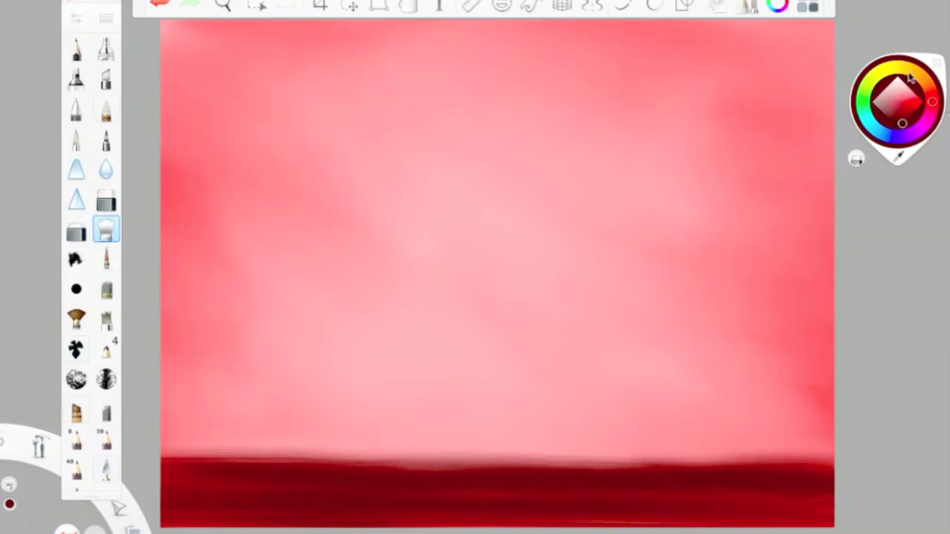
# - Switch to a near-black red and sketch the curved back of a large animal inward from the canvas's right edge
pyautogui.click(898, 128)
pyautogui.click(107, 258)
pyautogui.moveTo(783, 117); pyautogui.dragTo(703, 149)
pyautogui.moveTo(831, 102)
pyautogui.mouseDown()
pyautogui.moveTo(705, 169)
pyautogui.moveTo(658, 144)
pyautogui.moveTo(765, 116)
pyautogui.mouseUp()
pyautogui.moveTo(742, 125)
pyautogui.mouseDown()
pyautogui.moveTo(674, 139)
pyautogui.moveTo(611, 187)
pyautogui.mouseUp()
pyautogui.moveTo(647, 152); pyautogui.dragTo(611, 232)
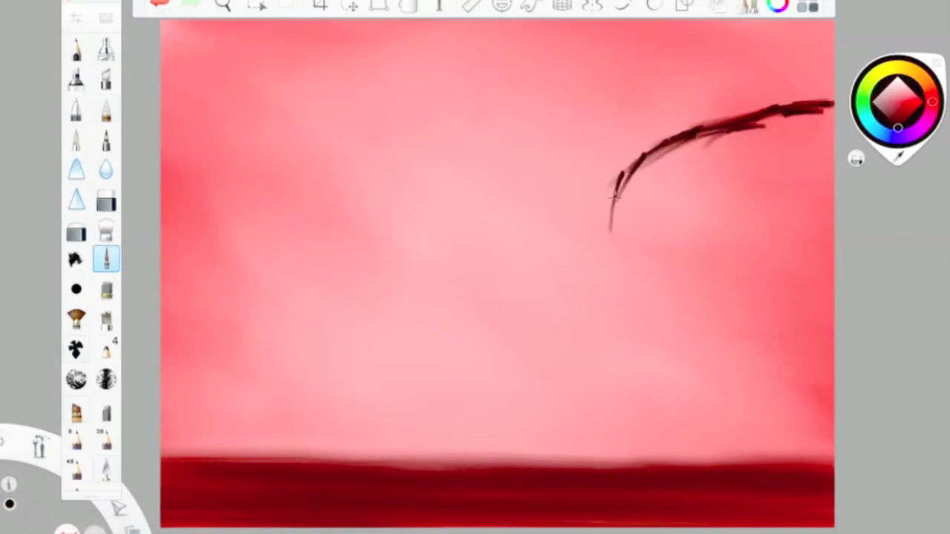
pyautogui.moveTo(618, 185); pyautogui.dragTo(613, 273)
pyautogui.moveTo(646, 165); pyautogui.dragTo(618, 204)
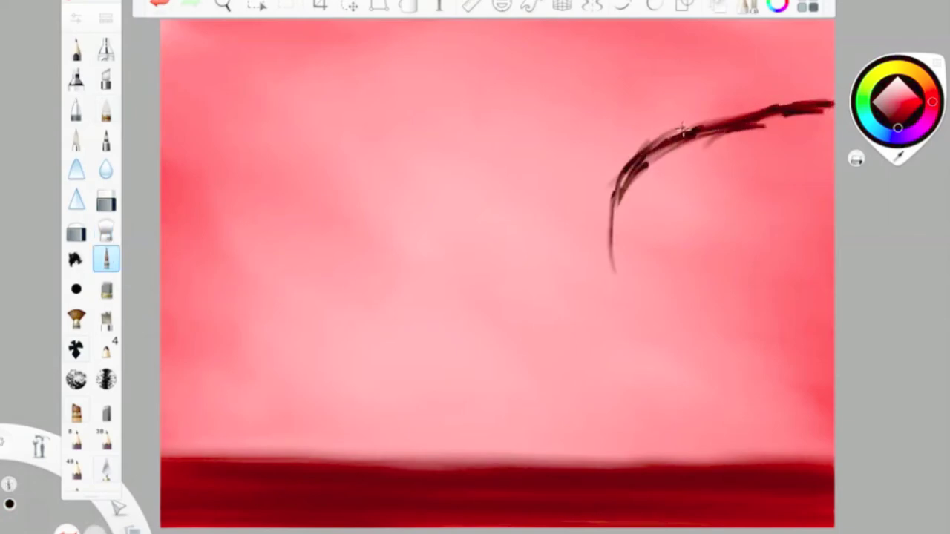
# - Thicken the curved back outline and continue it down the rump to the start of the left leg
pyautogui.moveTo(762, 111); pyautogui.dragTo(699, 128)
pyautogui.moveTo(833, 101); pyautogui.dragTo(676, 129)
pyautogui.moveTo(777, 111); pyautogui.dragTo(661, 141)
pyautogui.moveTo(822, 96)
pyautogui.mouseDown()
pyautogui.moveTo(665, 126)
pyautogui.moveTo(678, 130)
pyautogui.moveTo(616, 258)
pyautogui.moveTo(590, 259)
pyautogui.mouseUp()
pyautogui.click(154, 4)
pyautogui.moveTo(625, 163); pyautogui.dragTo(611, 315)
pyautogui.moveTo(705, 138)
pyautogui.mouseDown()
pyautogui.moveTo(604, 245)
pyautogui.moveTo(647, 323)
pyautogui.moveTo(627, 386)
pyautogui.mouseUp()
pyautogui.moveTo(610, 268); pyautogui.dragTo(639, 359)
pyautogui.moveTo(652, 342); pyautogui.dragTo(625, 392)
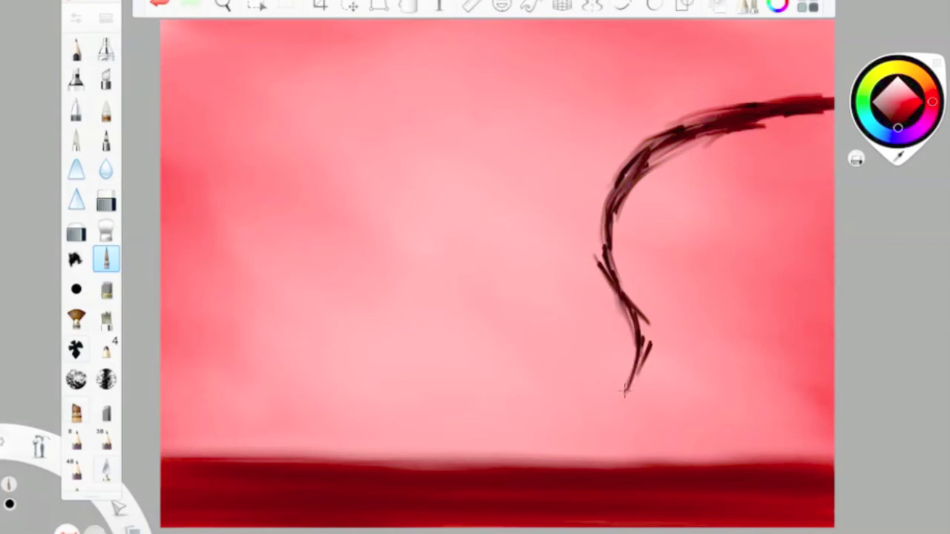
# - Draw both contours of the animal's left leg down to the ground band
pyautogui.moveTo(640, 359); pyautogui.dragTo(622, 392)
pyautogui.moveTo(624, 387)
pyautogui.mouseDown()
pyautogui.moveTo(638, 456)
pyautogui.moveTo(649, 452)
pyautogui.mouseUp()
pyautogui.moveTo(674, 347)
pyautogui.mouseDown()
pyautogui.moveTo(641, 404)
pyautogui.moveTo(643, 436)
pyautogui.mouseUp()
pyautogui.moveTo(674, 348); pyautogui.dragTo(658, 371)
pyautogui.click(678, 280)
pyautogui.moveTo(628, 414); pyautogui.dragTo(643, 475)
pyautogui.moveTo(644, 438); pyautogui.dragTo(662, 473)
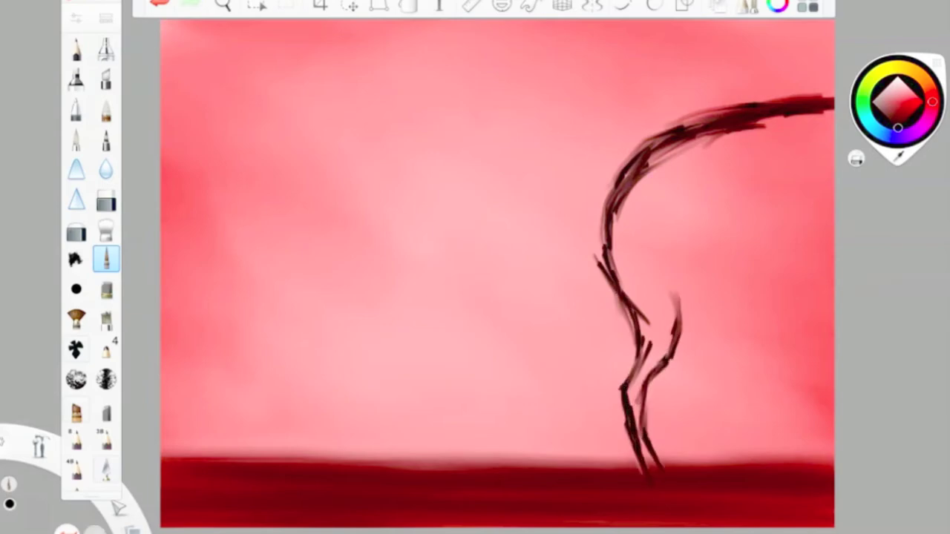
pyautogui.moveTo(676, 291); pyautogui.dragTo(681, 337)
# - Adjust the brush size and thicken the outline along the rump and back with overlapping dark strokes
pyautogui.moveTo(609, 215)
pyautogui.mouseDown()
pyautogui.moveTo(598, 269)
pyautogui.moveTo(628, 324)
pyautogui.mouseUp()
pyautogui.click(75, 21)
pyautogui.moveTo(168, 224); pyautogui.dragTo(171, 225)
pyautogui.click(634, 233)
pyautogui.moveTo(608, 195); pyautogui.dragTo(600, 259)
pyautogui.moveTo(599, 260); pyautogui.dragTo(637, 363)
pyautogui.moveTo(609, 215); pyautogui.dragTo(647, 142)
pyautogui.moveTo(754, 102); pyautogui.dragTo(806, 96)
pyautogui.moveTo(743, 109)
pyautogui.mouseDown()
pyautogui.moveTo(674, 130)
pyautogui.moveTo(618, 172)
pyautogui.mouseUp()
pyautogui.moveTo(746, 125)
pyautogui.mouseDown()
pyautogui.moveTo(817, 122)
pyautogui.moveTo(765, 119)
pyautogui.mouseUp()
# - Extend the left leg's inner contour upward, and draw the belly line and the second leg to its right
pyautogui.moveTo(658, 255)
pyautogui.mouseDown()
pyautogui.moveTo(677, 325)
pyautogui.moveTo(687, 325)
pyautogui.mouseUp()
pyautogui.hotkey('ctrl', 'z')
pyautogui.moveTo(676, 270)
pyautogui.mouseDown()
pyautogui.moveTo(677, 326)
pyautogui.moveTo(676, 317)
pyautogui.mouseUp()
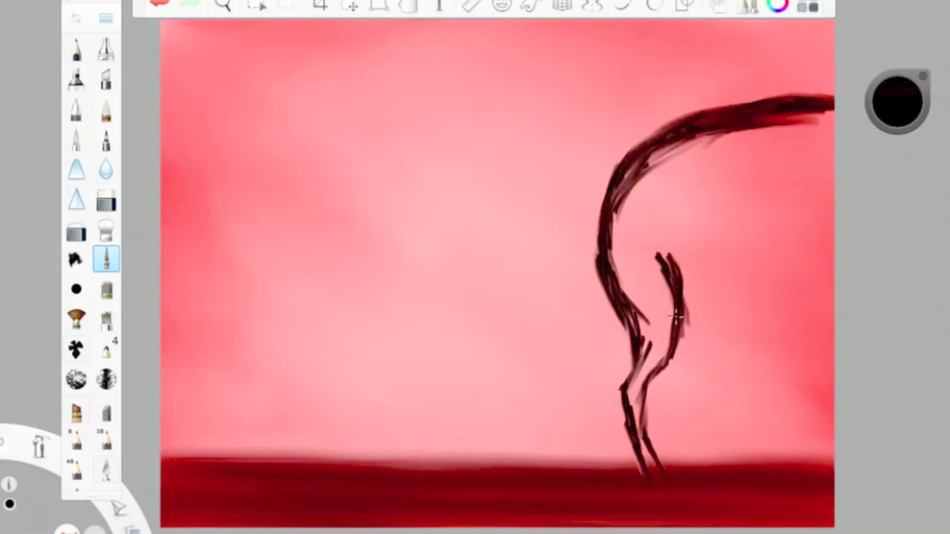
pyautogui.moveTo(678, 295); pyautogui.dragTo(779, 320)
pyautogui.moveTo(711, 298)
pyautogui.mouseDown()
pyautogui.moveTo(832, 319)
pyautogui.moveTo(643, 406)
pyautogui.mouseUp()
pyautogui.moveTo(742, 315); pyautogui.dragTo(705, 457)
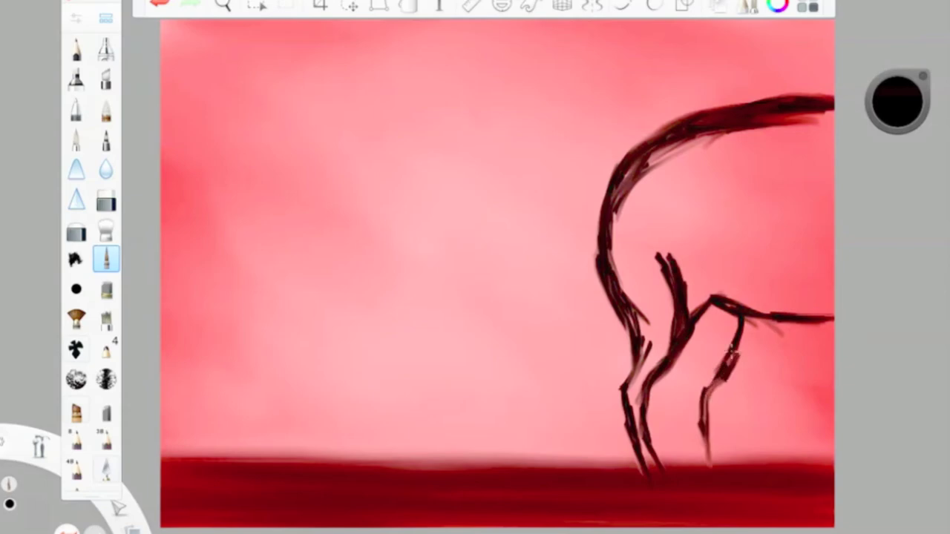
pyautogui.moveTo(684, 342)
pyautogui.mouseDown()
pyautogui.moveTo(682, 449)
pyautogui.moveTo(705, 475)
pyautogui.mouseUp()
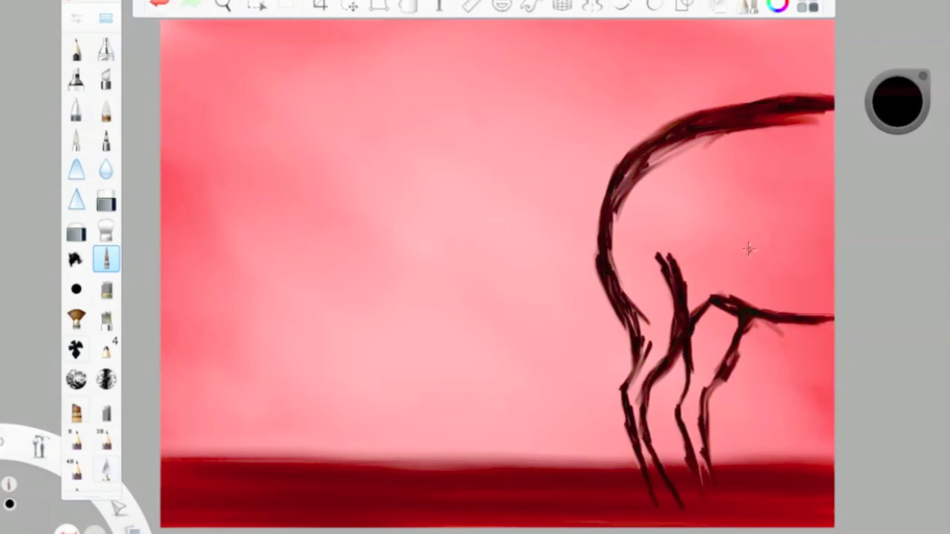
# - Thicken the belly line and paint a dark shadow strip along the ground beneath the feet
pyautogui.moveTo(757, 310); pyautogui.dragTo(829, 315)
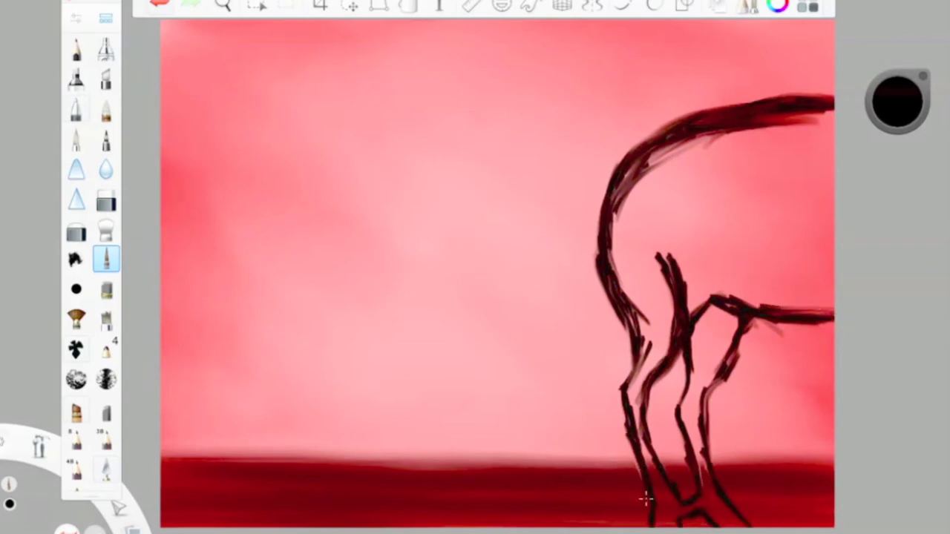
pyautogui.moveTo(718, 297)
pyautogui.mouseDown()
pyautogui.moveTo(857, 304)
pyautogui.moveTo(694, 293)
pyautogui.mouseUp()
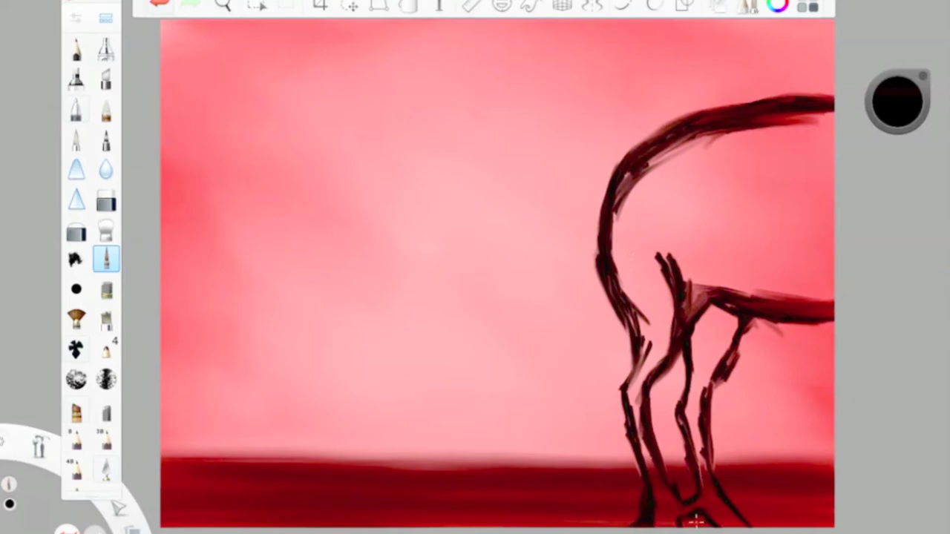
pyautogui.moveTo(759, 470)
pyautogui.mouseDown()
pyautogui.moveTo(581, 469)
pyautogui.moveTo(669, 462)
pyautogui.moveTo(625, 465)
pyautogui.mouseUp()
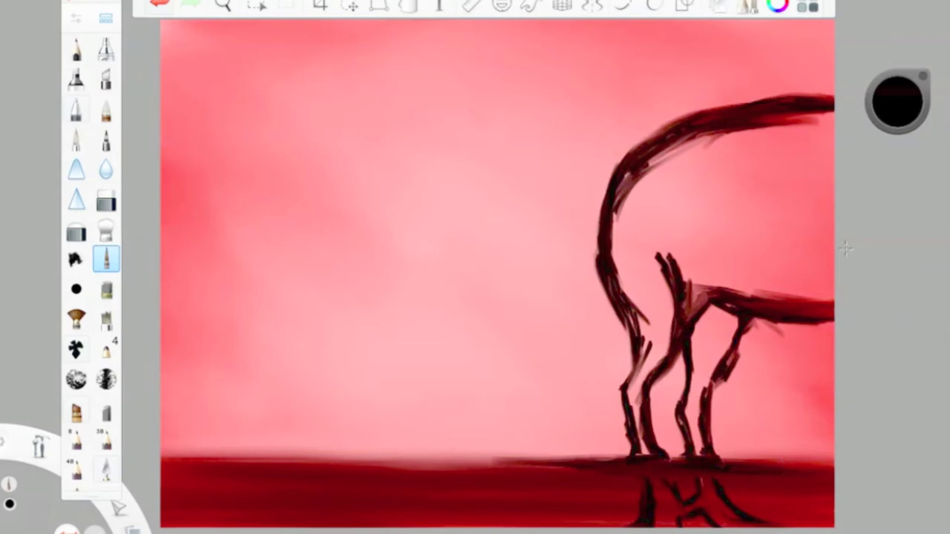
# - Sketch two roughly parallel jagged lines descending to the left from the animal's rump
pyautogui.moveTo(630, 168)
pyautogui.mouseDown()
pyautogui.moveTo(515, 275)
pyautogui.moveTo(491, 319)
pyautogui.moveTo(501, 364)
pyautogui.mouseUp()
pyautogui.moveTo(597, 260)
pyautogui.mouseDown()
pyautogui.moveTo(547, 256)
pyautogui.moveTo(514, 338)
pyautogui.moveTo(534, 378)
pyautogui.mouseUp()
pyautogui.moveTo(554, 261)
pyautogui.mouseDown()
pyautogui.moveTo(531, 302)
pyautogui.moveTo(596, 259)
pyautogui.mouseUp()
pyautogui.moveTo(586, 263); pyautogui.dragTo(613, 306)
pyautogui.moveTo(570, 215); pyautogui.dragTo(524, 242)
pyautogui.moveTo(524, 241)
pyautogui.mouseDown()
pyautogui.moveTo(526, 282)
pyautogui.moveTo(481, 317)
pyautogui.mouseUp()
pyautogui.moveTo(481, 318); pyautogui.dragTo(507, 369)
pyautogui.moveTo(513, 324); pyautogui.dragTo(531, 386)
pyautogui.moveTo(536, 288); pyautogui.dragTo(514, 324)
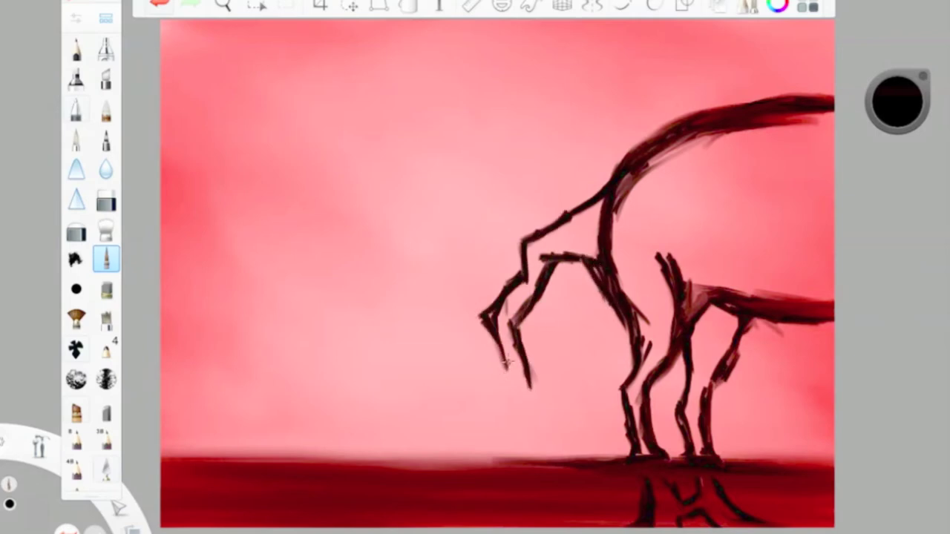
# - Continue the two jagged lines down and to the left until they reach the ground band
pyautogui.moveTo(498, 355)
pyautogui.mouseDown()
pyautogui.moveTo(520, 397)
pyautogui.moveTo(449, 429)
pyautogui.mouseUp()
pyautogui.moveTo(504, 387)
pyautogui.mouseDown()
pyautogui.moveTo(438, 416)
pyautogui.moveTo(450, 432)
pyautogui.mouseUp()
pyautogui.hotkey('ctrl', 'z')
pyautogui.moveTo(494, 408)
pyautogui.mouseDown()
pyautogui.moveTo(437, 488)
pyautogui.moveTo(440, 442)
pyautogui.mouseUp()
pyautogui.moveTo(446, 415); pyautogui.dragTo(399, 475)
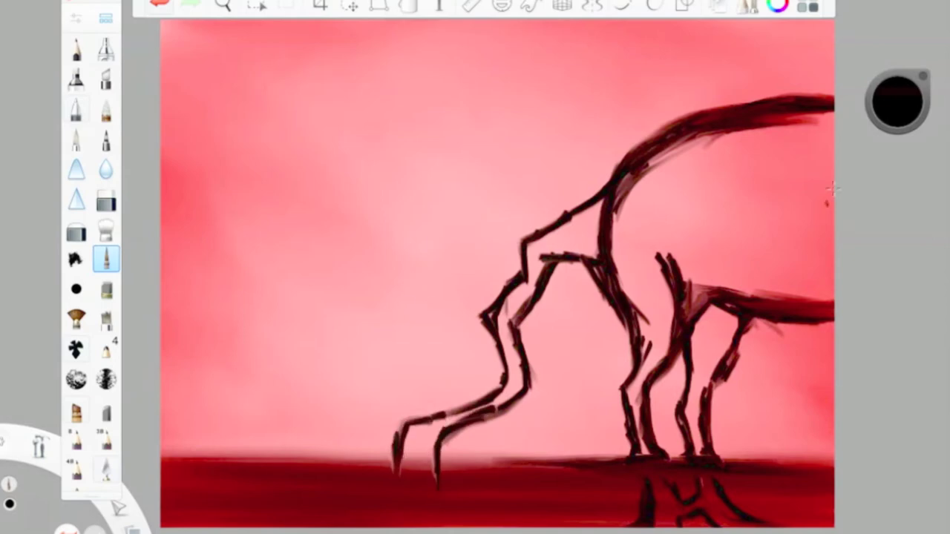
# - Draw a jagged ridge line from the canvas's left edge to the descending lines, continuing behind the legs to the right edge
pyautogui.moveTo(161, 204)
pyautogui.mouseDown()
pyautogui.moveTo(297, 276)
pyautogui.moveTo(370, 243)
pyautogui.moveTo(460, 338)
pyautogui.mouseUp()
pyautogui.moveTo(429, 305)
pyautogui.mouseDown()
pyautogui.moveTo(390, 313)
pyautogui.moveTo(439, 297)
pyautogui.mouseUp()
pyautogui.moveTo(438, 299)
pyautogui.mouseDown()
pyautogui.moveTo(489, 359)
pyautogui.moveTo(605, 355)
pyautogui.moveTo(630, 375)
pyautogui.mouseUp()
pyautogui.moveTo(709, 378)
pyautogui.mouseDown()
pyautogui.moveTo(779, 325)
pyautogui.moveTo(831, 347)
pyautogui.mouseUp()
pyautogui.moveTo(331, 260)
pyautogui.mouseDown()
pyautogui.moveTo(241, 202)
pyautogui.moveTo(207, 232)
pyautogui.moveTo(331, 258)
pyautogui.mouseUp()
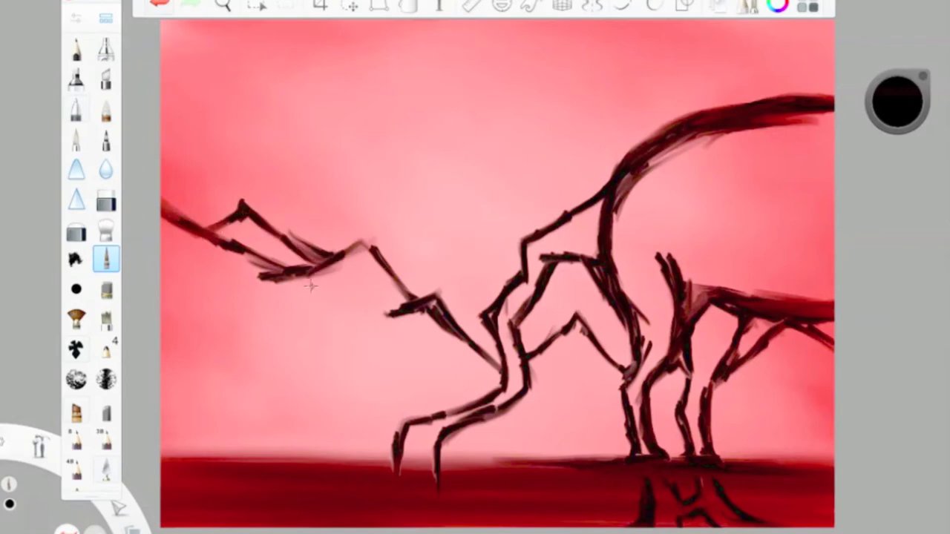
pyautogui.click(153, 8)
# - Extend the two descending lines across the ground and blend away the dark leg marks below the feet
pyautogui.moveTo(487, 321)
pyautogui.mouseDown()
pyautogui.moveTo(426, 421)
pyautogui.moveTo(492, 390)
pyautogui.mouseUp()
pyautogui.moveTo(395, 452); pyautogui.dragTo(291, 527)
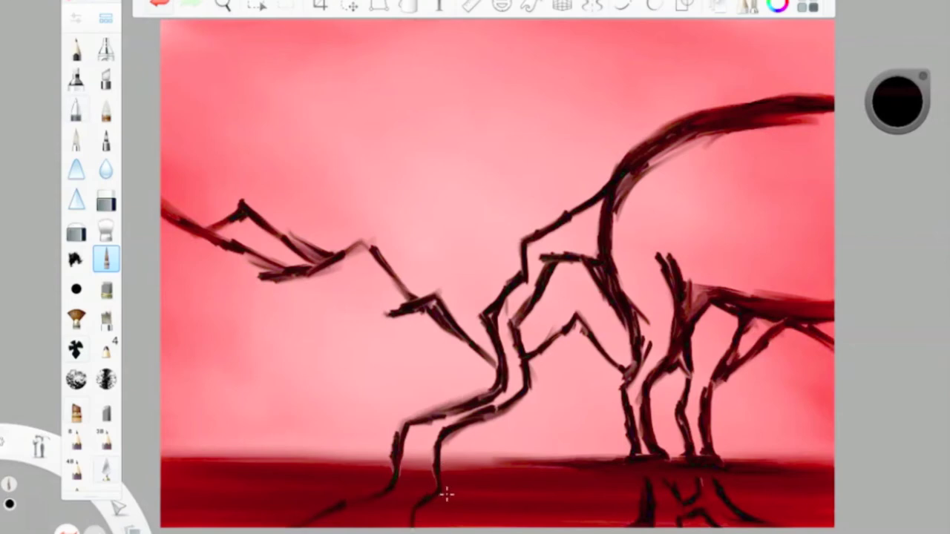
pyautogui.click(106, 230)
pyautogui.moveTo(644, 512)
pyautogui.mouseDown()
pyautogui.moveTo(782, 490)
pyautogui.moveTo(727, 497)
pyautogui.mouseUp()
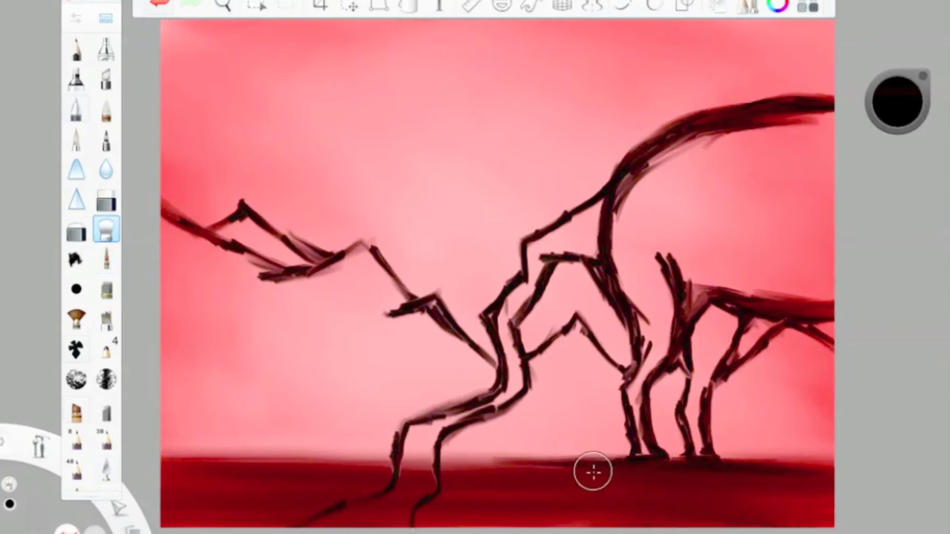
# - Reinforce the ridge line with dark brush strokes and shade its corners and the small peak beside the left leg
pyautogui.click(106, 259)
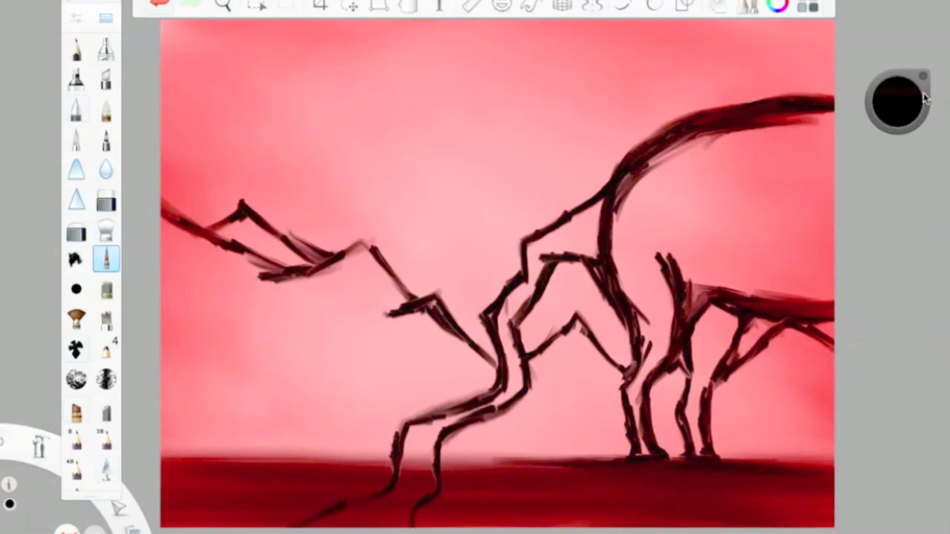
pyautogui.moveTo(358, 240); pyautogui.dragTo(275, 266)
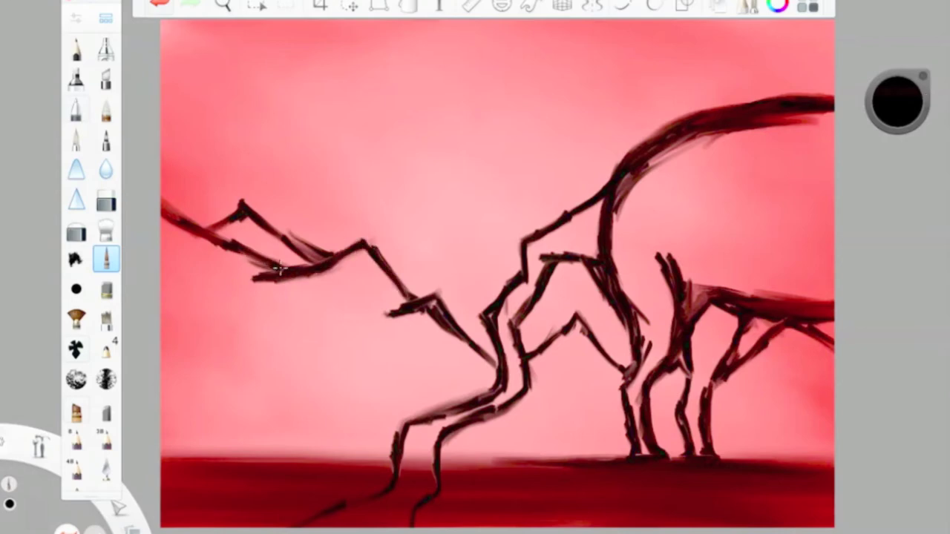
pyautogui.moveTo(433, 303); pyautogui.dragTo(370, 309)
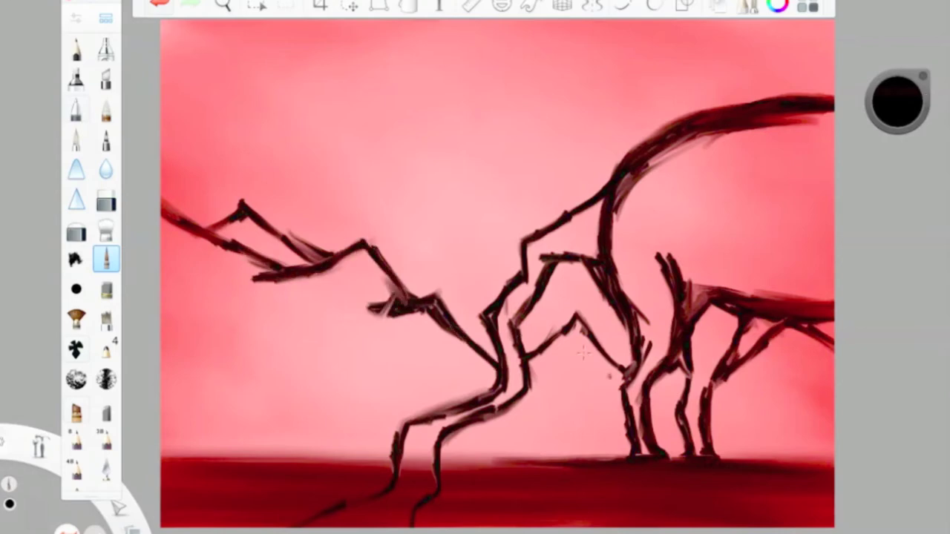
pyautogui.moveTo(576, 325); pyautogui.dragTo(551, 349)
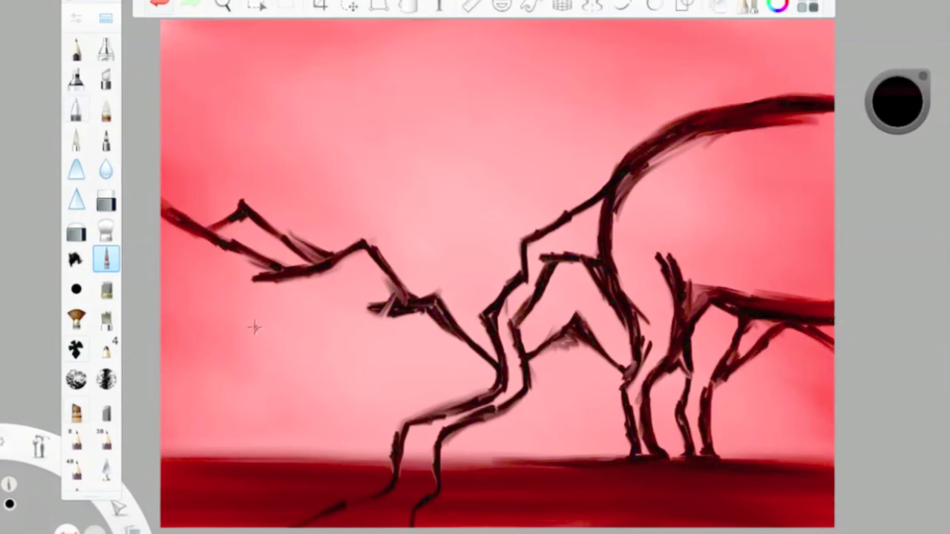
# - Enlarge the brush, choose dark red tones and fill the animal's body and left leg
pyautogui.click(890, 89)
pyautogui.moveTo(910, 121); pyautogui.dragTo(897, 117)
pyautogui.click(76, 18)
pyautogui.click(182, 224)
pyautogui.click(145, 31)
pyautogui.moveTo(743, 130); pyautogui.dragTo(888, 119)
pyautogui.click(911, 113)
pyautogui.moveTo(657, 152)
pyautogui.mouseDown()
pyautogui.moveTo(821, 136)
pyautogui.moveTo(816, 185)
pyautogui.mouseUp()
pyautogui.moveTo(816, 148)
pyautogui.mouseDown()
pyautogui.moveTo(674, 159)
pyautogui.moveTo(763, 192)
pyautogui.moveTo(851, 204)
pyautogui.mouseUp()
pyautogui.moveTo(705, 177)
pyautogui.mouseDown()
pyautogui.moveTo(626, 186)
pyautogui.moveTo(644, 348)
pyautogui.moveTo(662, 271)
pyautogui.moveTo(646, 372)
pyautogui.moveTo(639, 319)
pyautogui.moveTo(645, 456)
pyautogui.mouseUp()
pyautogui.moveTo(646, 325)
pyautogui.mouseDown()
pyautogui.moveTo(619, 282)
pyautogui.moveTo(609, 213)
pyautogui.moveTo(672, 165)
pyautogui.moveTo(822, 185)
pyautogui.moveTo(690, 170)
pyautogui.moveTo(640, 273)
pyautogui.moveTo(658, 181)
pyautogui.moveTo(786, 223)
pyautogui.moveTo(837, 264)
pyautogui.moveTo(698, 222)
pyautogui.moveTo(742, 297)
pyautogui.moveTo(679, 241)
pyautogui.moveTo(765, 258)
pyautogui.moveTo(679, 245)
pyautogui.moveTo(764, 259)
pyautogui.moveTo(700, 191)
pyautogui.moveTo(793, 110)
pyautogui.moveTo(822, 286)
pyautogui.moveTo(640, 275)
pyautogui.moveTo(827, 289)
pyautogui.moveTo(769, 250)
pyautogui.mouseUp()
# - Lighten the colour, adjust the brush size and fill the right leg with a lighter pinkish red
pyautogui.moveTo(897, 109); pyautogui.dragTo(895, 59)
pyautogui.moveTo(707, 316)
pyautogui.mouseDown()
pyautogui.moveTo(695, 369)
pyautogui.moveTo(733, 320)
pyautogui.mouseUp()
pyautogui.moveTo(733, 322); pyautogui.dragTo(716, 365)
pyautogui.hotkey('ctrl', 'z')
pyautogui.click(85, 19)
pyautogui.moveTo(187, 226); pyautogui.dragTo(179, 225)
pyautogui.click(77, 18)
pyautogui.moveTo(699, 349)
pyautogui.mouseDown()
pyautogui.moveTo(700, 449)
pyautogui.moveTo(718, 342)
pyautogui.moveTo(733, 324)
pyautogui.mouseUp()
pyautogui.moveTo(895, 95); pyautogui.dragTo(891, 51)
pyautogui.moveTo(724, 308)
pyautogui.mouseDown()
pyautogui.moveTo(690, 375)
pyautogui.moveTo(691, 449)
pyautogui.mouseUp()
# - Paint a lighter red along the belly and darken the upper back with deep red strokes
pyautogui.moveTo(661, 276)
pyautogui.mouseDown()
pyautogui.moveTo(659, 359)
pyautogui.moveTo(657, 282)
pyautogui.moveTo(747, 286)
pyautogui.moveTo(723, 284)
pyautogui.moveTo(775, 262)
pyautogui.moveTo(700, 265)
pyautogui.moveTo(828, 256)
pyautogui.mouseUp()
pyautogui.moveTo(897, 102); pyautogui.dragTo(897, 141)
pyautogui.click(76, 19)
pyautogui.click(77, 19)
pyautogui.click(160, 4)
pyautogui.moveTo(828, 142); pyautogui.dragTo(728, 145)
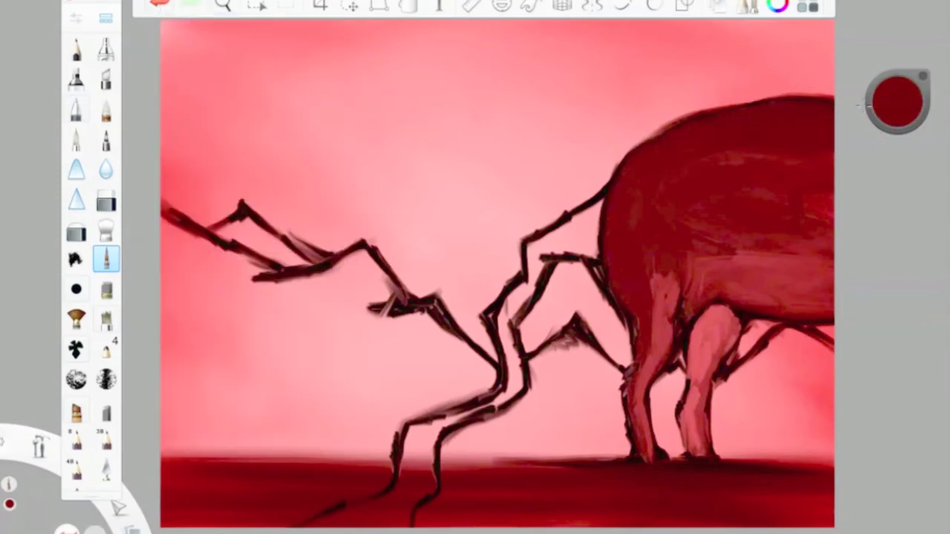
pyautogui.moveTo(662, 146)
pyautogui.mouseDown()
pyautogui.moveTo(853, 198)
pyautogui.moveTo(797, 206)
pyautogui.mouseUp()
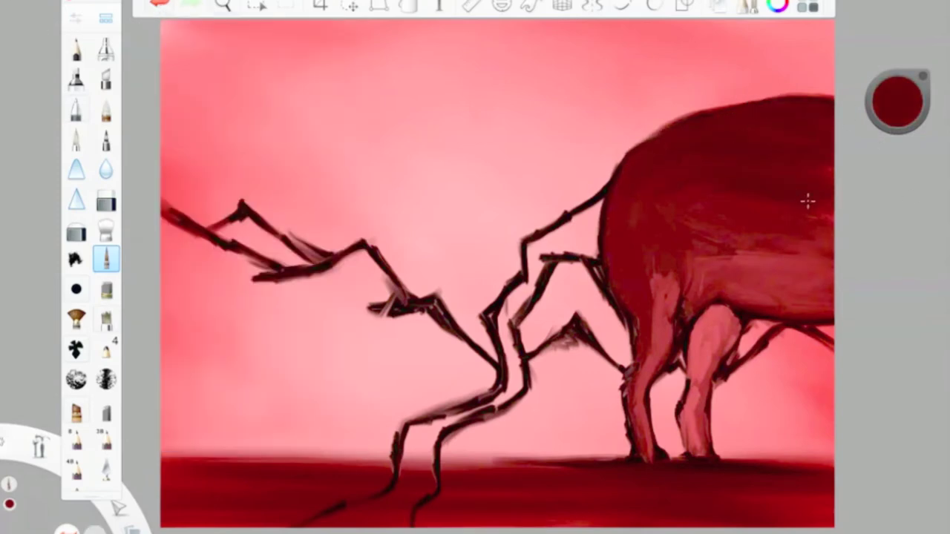
# - Shade the animal's flank and belly with slightly lighter and darker reds to model its rounded form
pyautogui.moveTo(896, 101); pyautogui.dragTo(889, 62)
pyautogui.moveTo(825, 218); pyautogui.dragTo(620, 273)
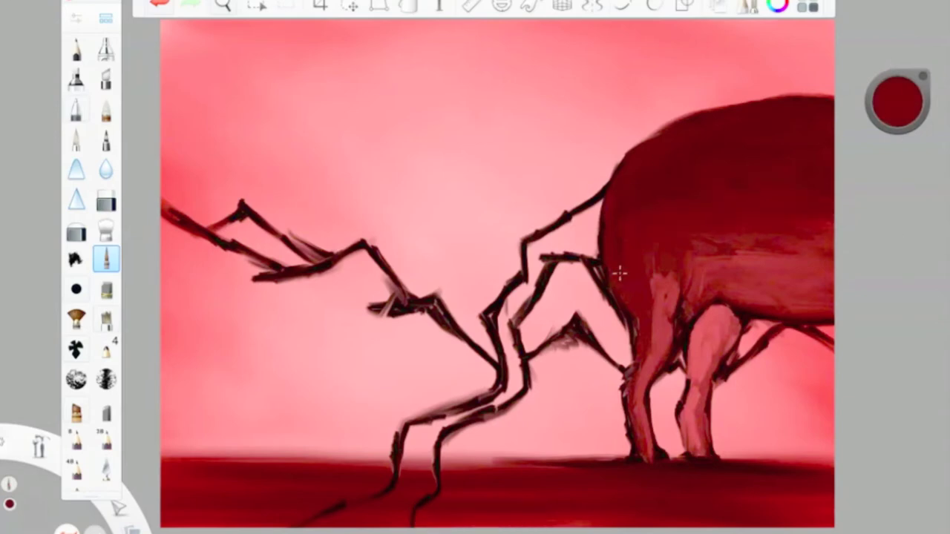
pyautogui.moveTo(831, 231)
pyautogui.mouseDown()
pyautogui.moveTo(687, 260)
pyautogui.moveTo(656, 339)
pyautogui.mouseUp()
pyautogui.moveTo(729, 256); pyautogui.dragTo(809, 290)
pyautogui.moveTo(896, 104); pyautogui.dragTo(895, 72)
pyautogui.moveTo(824, 260); pyautogui.dragTo(765, 267)
pyautogui.moveTo(830, 224); pyautogui.dragTo(736, 258)
pyautogui.moveTo(719, 217)
pyautogui.mouseDown()
pyautogui.moveTo(750, 245)
pyautogui.moveTo(677, 232)
pyautogui.mouseUp()
pyautogui.moveTo(687, 229); pyautogui.dragTo(665, 190)
pyautogui.moveTo(899, 104); pyautogui.dragTo(898, 133)
pyautogui.moveTo(691, 230)
pyautogui.mouseDown()
pyautogui.moveTo(794, 285)
pyautogui.moveTo(831, 276)
pyautogui.mouseUp()
# - Darken the top of the back with a very dark red and blend it into the flank with a slightly lighter tone
pyautogui.moveTo(899, 95); pyautogui.dragTo(898, 127)
pyautogui.moveTo(726, 115); pyautogui.dragTo(848, 140)
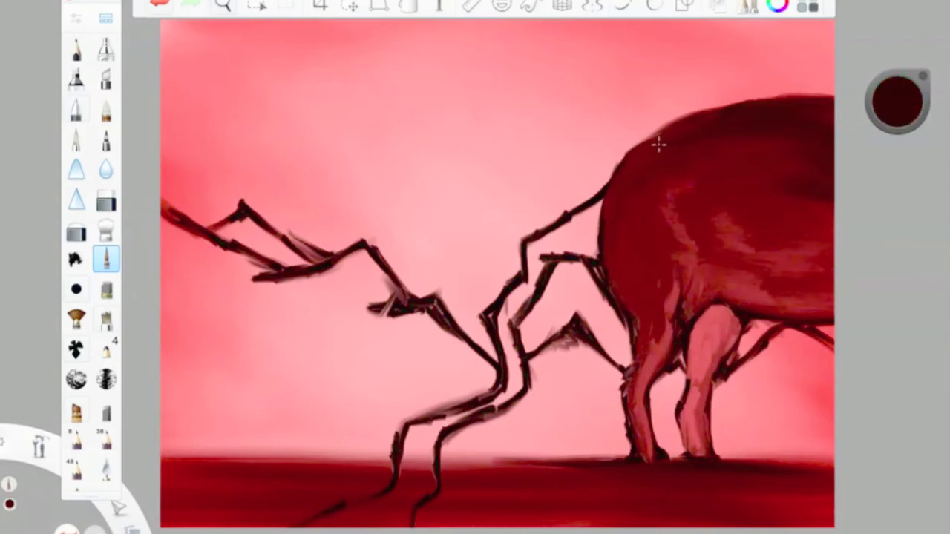
pyautogui.moveTo(899, 105)
pyautogui.mouseDown()
pyautogui.moveTo(900, 87)
pyautogui.moveTo(900, 106)
pyautogui.mouseUp()
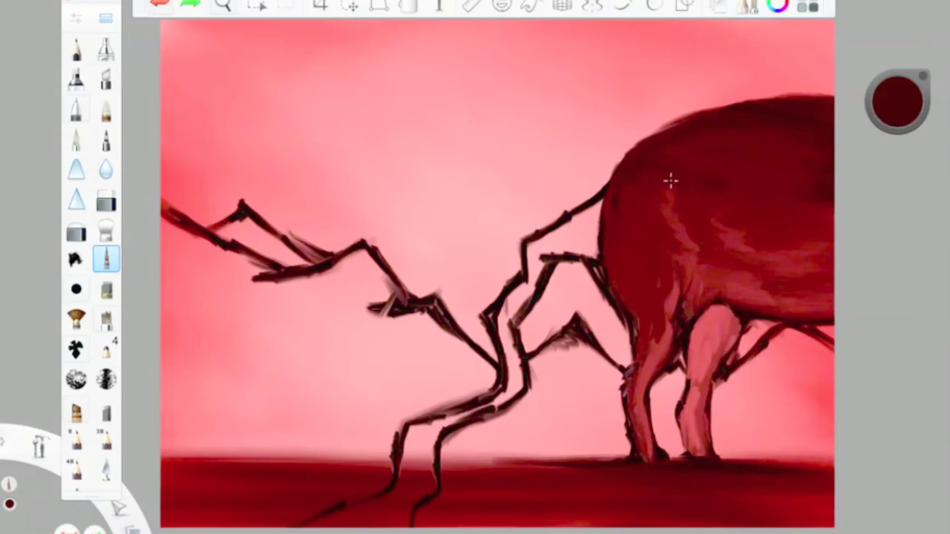
pyautogui.moveTo(714, 202); pyautogui.dragTo(721, 200)
pyautogui.moveTo(900, 90); pyautogui.dragTo(903, 66)
pyautogui.moveTo(732, 195); pyautogui.dragTo(622, 219)
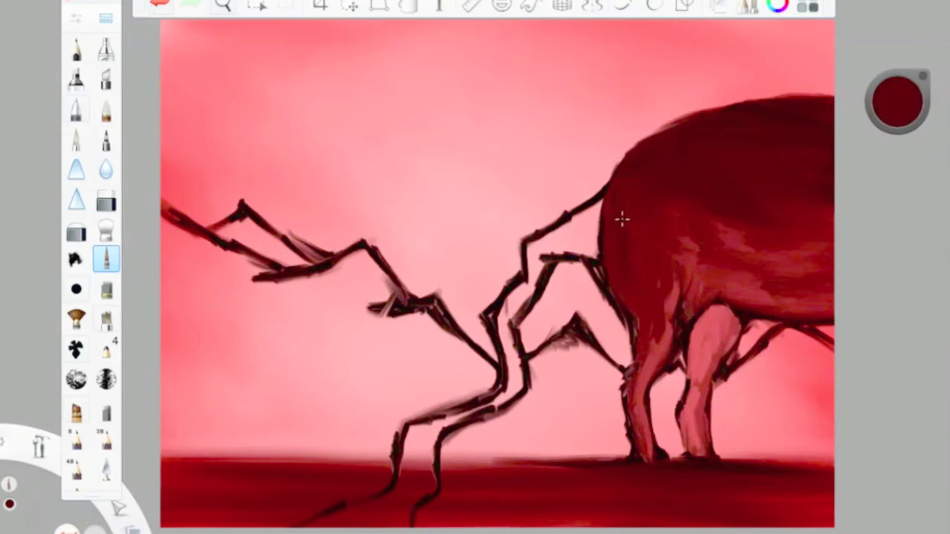
# - Adjust the brush size and try shading the right leg with darker and mid reds
pyautogui.doubleClick(106, 259)
pyautogui.moveTo(178, 225); pyautogui.dragTo(171, 224)
pyautogui.click(754, 273)
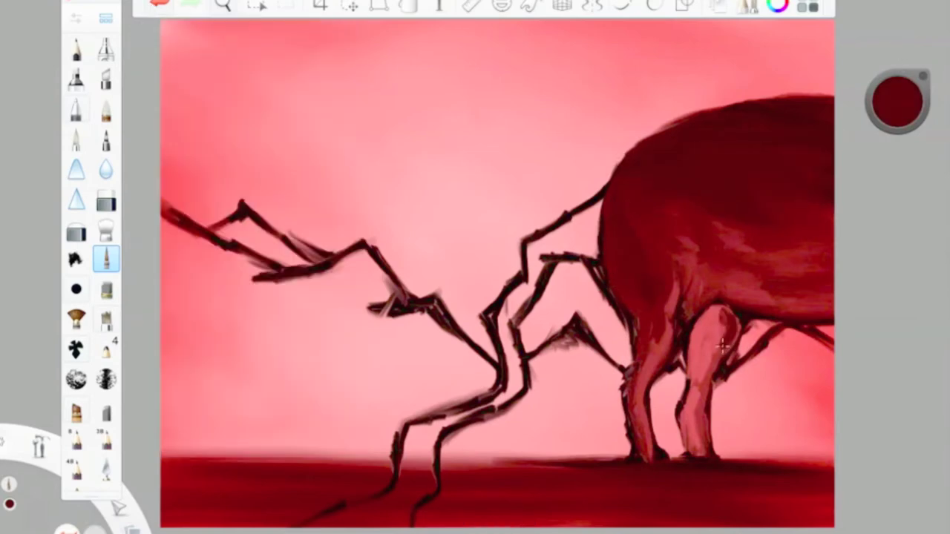
pyautogui.moveTo(723, 346); pyautogui.dragTo(704, 445)
pyautogui.moveTo(720, 312); pyautogui.dragTo(702, 358)
pyautogui.moveTo(899, 92); pyautogui.dragTo(899, 84)
pyautogui.moveTo(722, 313)
pyautogui.mouseDown()
pyautogui.moveTo(699, 342)
pyautogui.moveTo(720, 316)
pyautogui.moveTo(691, 434)
pyautogui.mouseUp()
pyautogui.click(160, 4)
pyautogui.moveTo(896, 98); pyautogui.dragTo(898, 85)
pyautogui.moveTo(705, 322); pyautogui.dragTo(690, 447)
# - Try a light pink highlight along the left leg, then undo it
pyautogui.moveTo(658, 330)
pyautogui.mouseDown()
pyautogui.moveTo(667, 286)
pyautogui.moveTo(646, 392)
pyautogui.mouseUp()
pyautogui.moveTo(898, 101); pyautogui.dragTo(897, 78)
pyautogui.moveTo(670, 296); pyautogui.dragTo(645, 449)
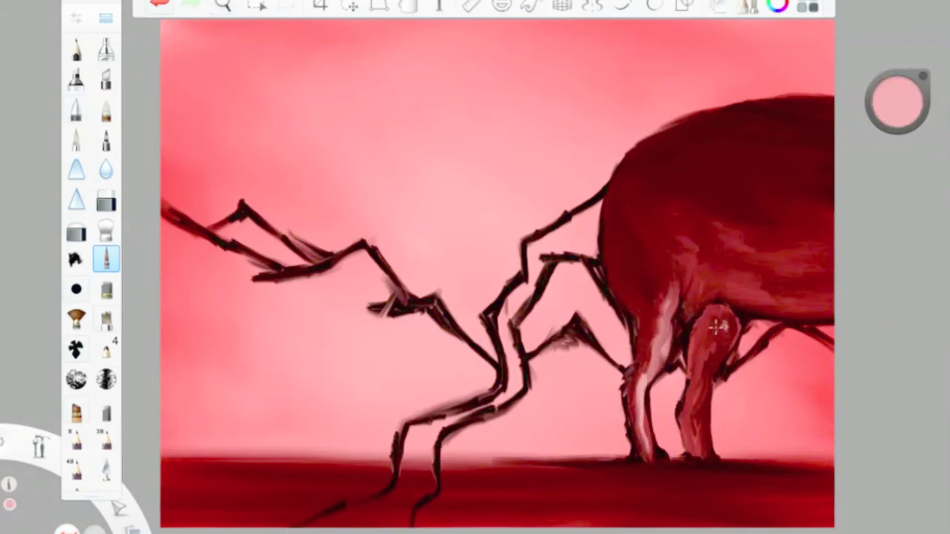
pyautogui.click(161, 5)
pyautogui.click(161, 5)
# - Paint a light pink highlight down the right leg and add darker pink midtones beside it
pyautogui.moveTo(732, 314); pyautogui.dragTo(700, 441)
pyautogui.moveTo(705, 365); pyautogui.dragTo(704, 459)
pyautogui.moveTo(898, 101); pyautogui.dragTo(898, 119)
pyautogui.moveTo(714, 322); pyautogui.dragTo(698, 449)
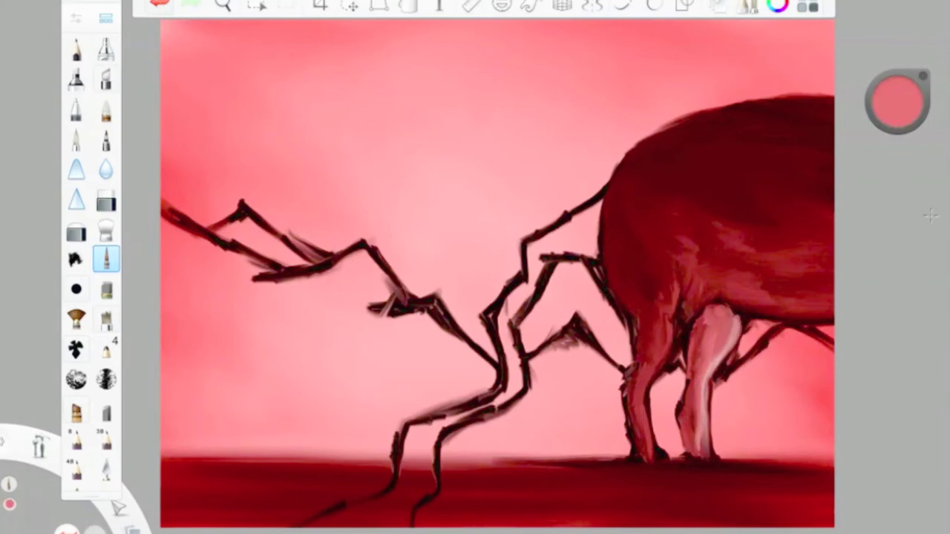
pyautogui.moveTo(697, 378); pyautogui.dragTo(703, 449)
pyautogui.moveTo(898, 101); pyautogui.dragTo(903, 111)
pyautogui.moveTo(708, 326); pyautogui.dragTo(697, 436)
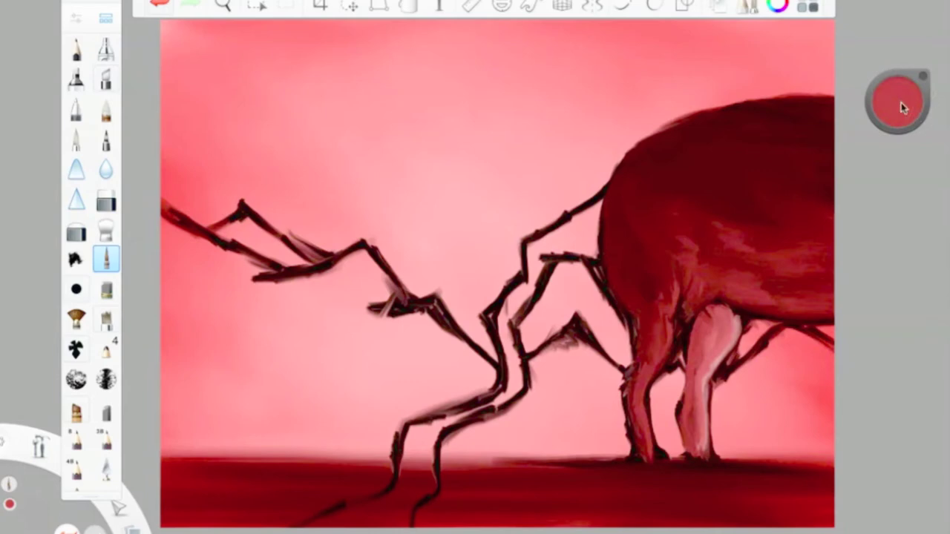
# - Adjust the red tone and brush, and touch up the shading at the top of the right leg
pyautogui.click(912, 106)
pyautogui.click(76, 17)
pyautogui.click(141, 32)
pyautogui.moveTo(691, 315); pyautogui.dragTo(724, 301)
# - Fill the winding outlined strip from the animal's body down to the ground with solid bright red
pyautogui.click(893, 123)
pyautogui.click(920, 109)
pyautogui.click(82, 19)
pyautogui.click(174, 225)
pyautogui.click(141, 32)
pyautogui.moveTo(575, 230)
pyautogui.mouseDown()
pyautogui.moveTo(586, 215)
pyautogui.moveTo(579, 237)
pyautogui.moveTo(542, 238)
pyautogui.moveTo(544, 253)
pyautogui.moveTo(492, 325)
pyautogui.moveTo(516, 388)
pyautogui.moveTo(426, 434)
pyautogui.moveTo(436, 429)
pyautogui.mouseUp()
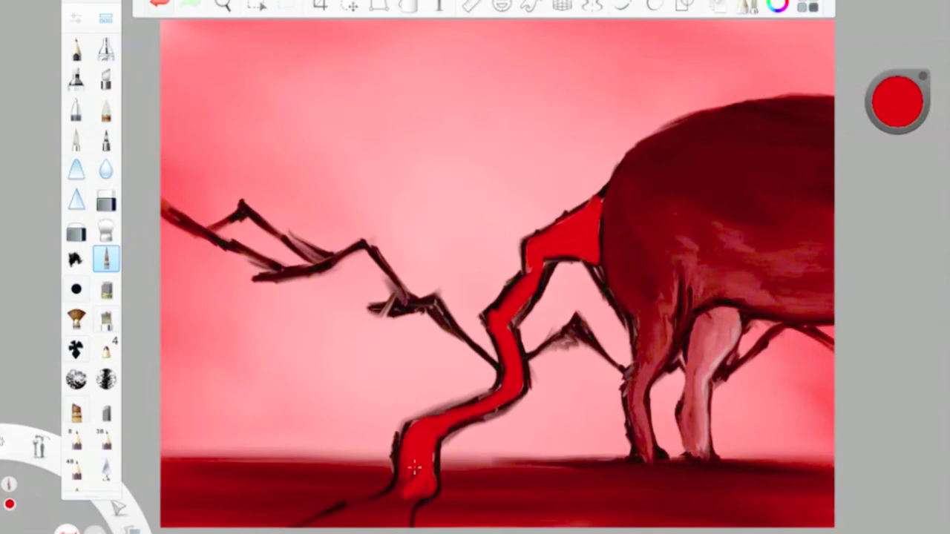
pyautogui.moveTo(414, 467); pyautogui.dragTo(302, 526)
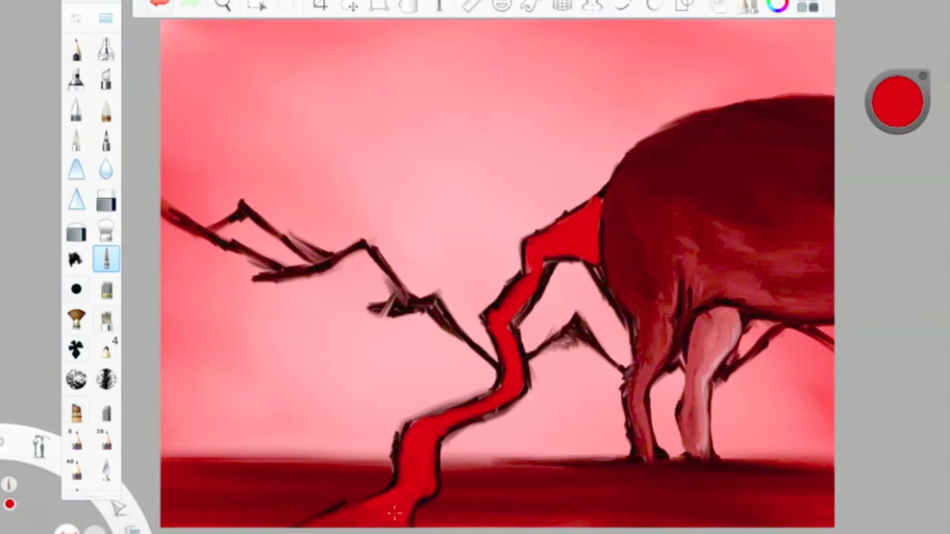
# - Paint broad blue strokes over the pink sky with a large, flatter brush, leaving some violet-pink showing through
pyautogui.click(898, 102)
pyautogui.moveTo(292, 40)
pyautogui.mouseDown()
pyautogui.moveTo(324, 70)
pyautogui.moveTo(327, 106)
pyautogui.moveTo(782, 25)
pyautogui.moveTo(195, 168)
pyautogui.moveTo(433, 195)
pyautogui.mouseUp()
pyautogui.click(76, 19)
pyautogui.click(75, 18)
pyautogui.click(107, 289)
pyautogui.click(76, 19)
pyautogui.moveTo(236, 225); pyautogui.dragTo(185, 225)
pyautogui.click(76, 18)
pyautogui.moveTo(672, 78)
pyautogui.mouseDown()
pyautogui.moveTo(579, 140)
pyautogui.moveTo(331, 211)
pyautogui.moveTo(246, 187)
pyautogui.mouseUp()
pyautogui.moveTo(265, 213)
pyautogui.mouseDown()
pyautogui.moveTo(497, 282)
pyautogui.moveTo(507, 204)
pyautogui.moveTo(617, 141)
pyautogui.moveTo(572, 186)
pyautogui.moveTo(654, 126)
pyautogui.moveTo(864, 64)
pyautogui.moveTo(728, 67)
pyautogui.mouseUp()
# - Reduce the brush size and fill the sky gaps beside the red strip and behind the legs with blue
pyautogui.moveTo(487, 326); pyautogui.dragTo(460, 334)
pyautogui.hotkey('ctrl', 'z')
pyautogui.click(79, 15)
pyautogui.moveTo(184, 226); pyautogui.dragTo(166, 226)
pyautogui.click(148, 34)
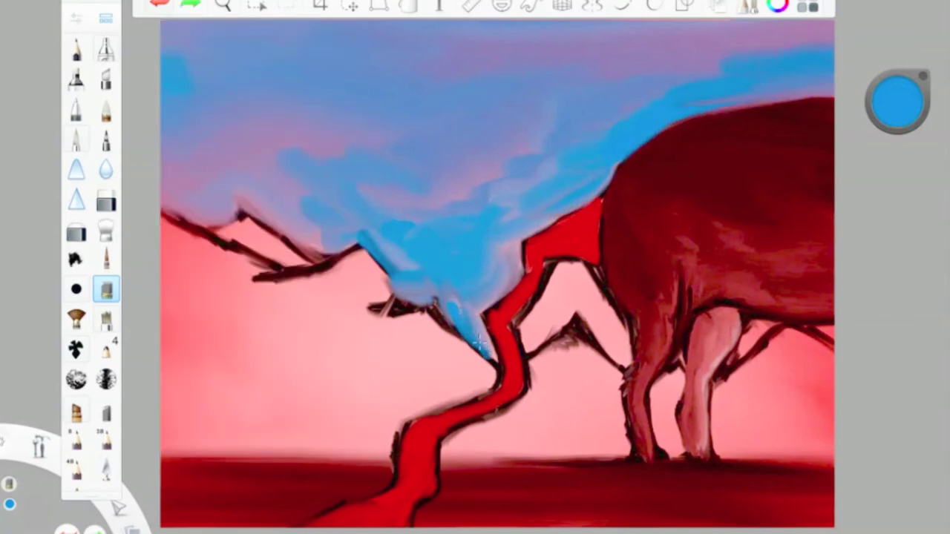
pyautogui.moveTo(541, 324)
pyautogui.mouseDown()
pyautogui.moveTo(572, 307)
pyautogui.moveTo(600, 313)
pyautogui.moveTo(562, 304)
pyautogui.moveTo(526, 321)
pyautogui.moveTo(601, 315)
pyautogui.mouseUp()
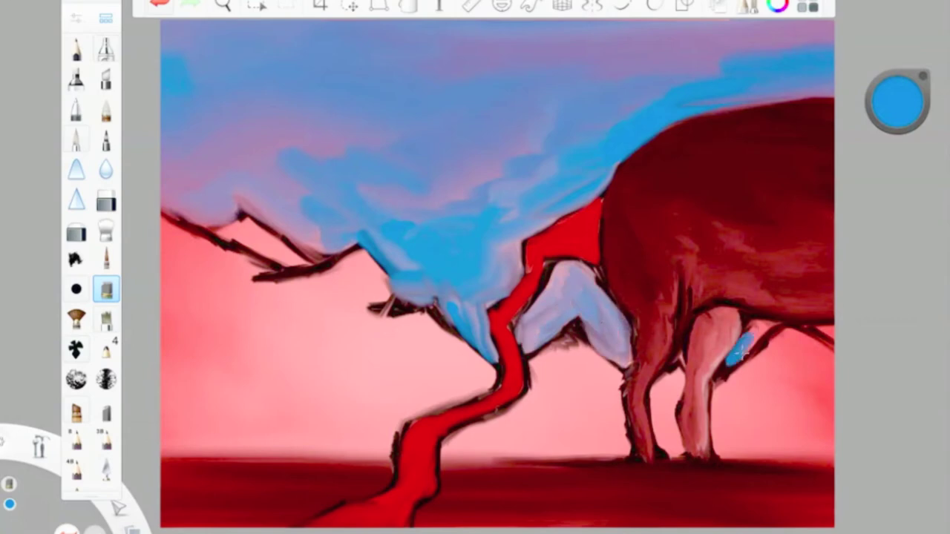
# - Switch brushes and darken the colour to near black, filling the left mountain and the area beside the red strip
pyautogui.moveTo(910, 110); pyautogui.dragTo(906, 187)
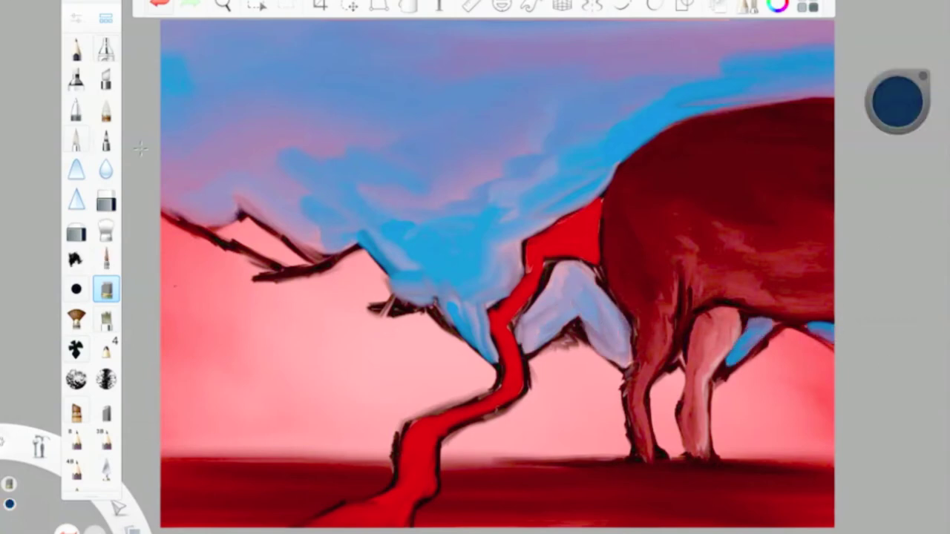
pyautogui.doubleClick(106, 259)
pyautogui.click(148, 33)
pyautogui.moveTo(173, 226); pyautogui.dragTo(290, 308)
pyautogui.moveTo(898, 102); pyautogui.dragTo(892, 187)
pyautogui.moveTo(274, 290)
pyautogui.mouseDown()
pyautogui.moveTo(187, 235)
pyautogui.moveTo(346, 265)
pyautogui.moveTo(334, 275)
pyautogui.moveTo(222, 245)
pyautogui.moveTo(193, 312)
pyautogui.moveTo(223, 371)
pyautogui.moveTo(202, 340)
pyautogui.moveTo(223, 438)
pyautogui.moveTo(334, 416)
pyautogui.moveTo(346, 269)
pyautogui.moveTo(267, 342)
pyautogui.moveTo(245, 445)
pyautogui.moveTo(386, 311)
pyautogui.moveTo(399, 321)
pyautogui.moveTo(471, 251)
pyautogui.moveTo(475, 349)
pyautogui.moveTo(446, 386)
pyautogui.moveTo(453, 375)
pyautogui.moveTo(371, 348)
pyautogui.moveTo(327, 371)
pyautogui.moveTo(311, 386)
pyautogui.moveTo(310, 435)
pyautogui.moveTo(344, 411)
pyautogui.moveTo(438, 394)
pyautogui.moveTo(287, 398)
pyautogui.moveTo(446, 382)
pyautogui.moveTo(349, 364)
pyautogui.moveTo(287, 439)
pyautogui.moveTo(163, 445)
pyautogui.mouseUp()
pyautogui.moveTo(292, 331)
pyautogui.mouseDown()
pyautogui.moveTo(148, 270)
pyautogui.moveTo(471, 310)
pyautogui.moveTo(534, 356)
pyautogui.moveTo(586, 371)
pyautogui.moveTo(452, 452)
pyautogui.moveTo(517, 447)
pyautogui.moveTo(616, 367)
pyautogui.moveTo(624, 431)
pyautogui.moveTo(527, 425)
pyautogui.mouseUp()
# - Resize the brush and paint the gap between the legs and the mountain behind the right leg near black
pyautogui.click(77, 21)
pyautogui.click(146, 30)
pyautogui.moveTo(674, 371)
pyautogui.mouseDown()
pyautogui.moveTo(650, 397)
pyautogui.moveTo(655, 422)
pyautogui.moveTo(668, 394)
pyautogui.moveTo(663, 417)
pyautogui.mouseUp()
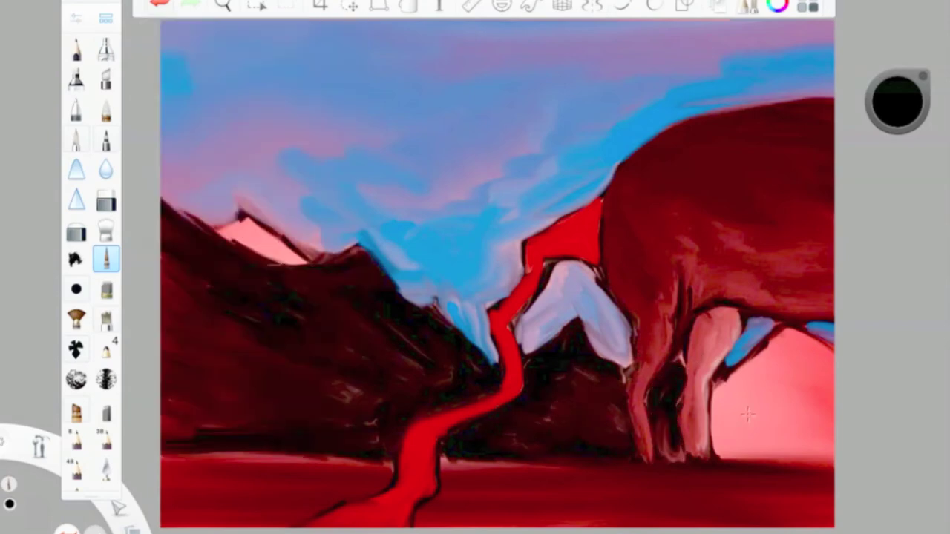
pyautogui.moveTo(742, 349)
pyautogui.mouseDown()
pyautogui.moveTo(824, 348)
pyautogui.moveTo(742, 374)
pyautogui.moveTo(831, 404)
pyautogui.moveTo(744, 374)
pyautogui.moveTo(795, 371)
pyautogui.moveTo(711, 446)
pyautogui.moveTo(780, 368)
pyautogui.moveTo(777, 450)
pyautogui.moveTo(817, 431)
pyautogui.moveTo(753, 448)
pyautogui.moveTo(732, 403)
pyautogui.moveTo(779, 401)
pyautogui.moveTo(789, 453)
pyautogui.moveTo(824, 386)
pyautogui.mouseUp()
# - Choose a deep purple and paint it over the mountains behind and beside the legs
pyautogui.click(890, 108)
pyautogui.moveTo(888, 137); pyautogui.dragTo(898, 139)
pyautogui.click(898, 119)
pyautogui.moveTo(815, 361); pyautogui.dragTo(812, 439)
pyautogui.moveTo(765, 380); pyautogui.dragTo(781, 459)
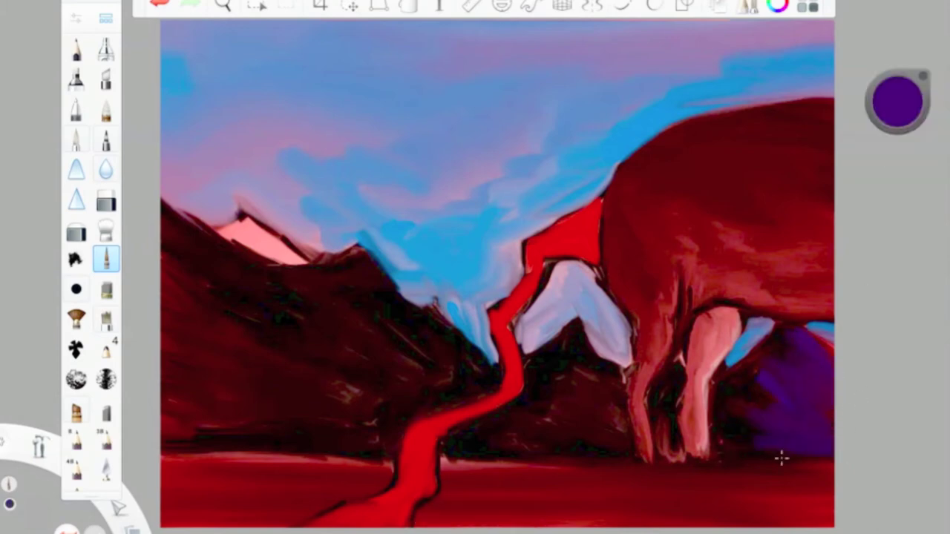
pyautogui.moveTo(801, 378); pyautogui.dragTo(808, 464)
pyautogui.moveTo(572, 330); pyautogui.dragTo(595, 366)
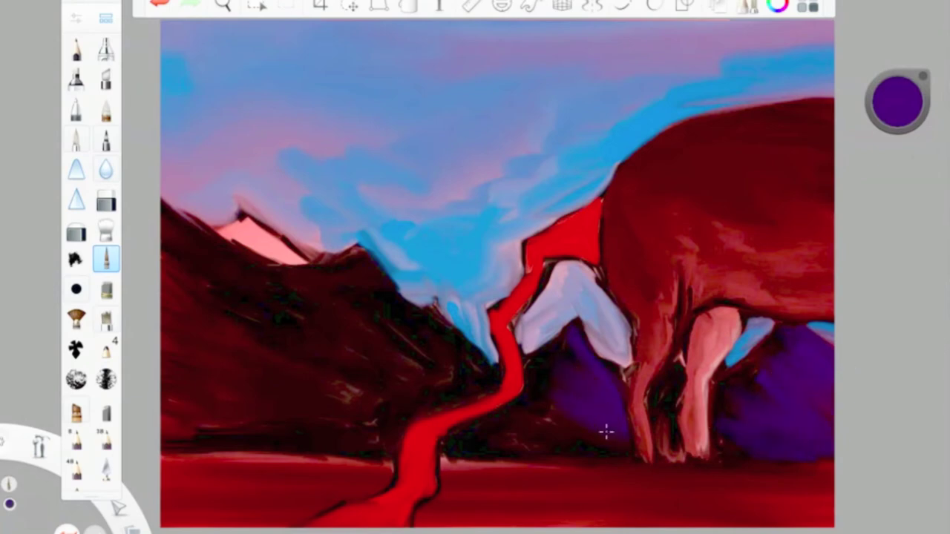
pyautogui.moveTo(588, 407); pyautogui.dragTo(545, 443)
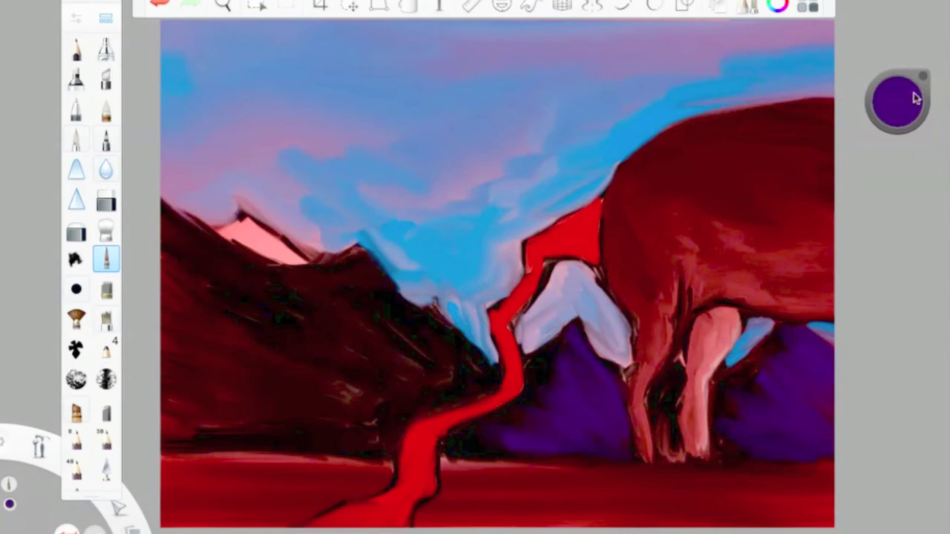
# - Add lighter purple strokes to the rightmost mountain and cover the large left mountain with deep purple
pyautogui.moveTo(916, 98); pyautogui.dragTo(917, 81)
pyautogui.moveTo(798, 333); pyautogui.dragTo(859, 403)
pyautogui.moveTo(897, 106); pyautogui.dragTo(897, 153)
pyautogui.moveTo(360, 256)
pyautogui.mouseDown()
pyautogui.moveTo(453, 354)
pyautogui.moveTo(414, 305)
pyautogui.moveTo(457, 388)
pyautogui.moveTo(364, 289)
pyautogui.moveTo(404, 390)
pyautogui.moveTo(344, 344)
pyautogui.moveTo(315, 388)
pyautogui.mouseUp()
pyautogui.moveTo(338, 297)
pyautogui.mouseDown()
pyautogui.moveTo(249, 357)
pyautogui.moveTo(193, 269)
pyautogui.moveTo(195, 242)
pyautogui.moveTo(244, 313)
pyautogui.moveTo(171, 342)
pyautogui.mouseUp()
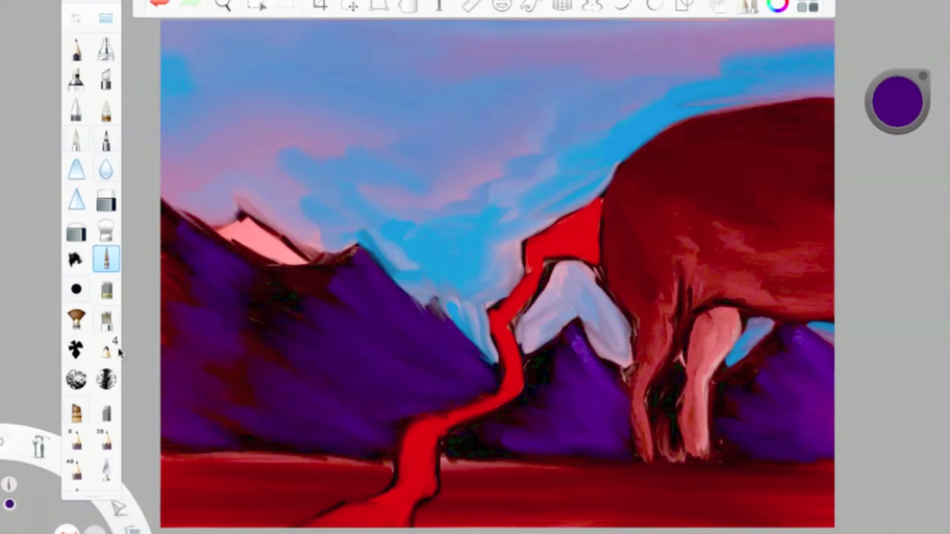
# - Layer a slightly lighter purple over the left mountain's slopes and the lower part of the right mountain
pyautogui.moveTo(894, 101)
pyautogui.mouseDown()
pyautogui.moveTo(894, 123)
pyautogui.moveTo(891, 79)
pyautogui.mouseUp()
pyautogui.moveTo(186, 240); pyautogui.dragTo(223, 294)
pyautogui.hotkey('ctrl', 'z')
pyautogui.moveTo(362, 258)
pyautogui.mouseDown()
pyautogui.moveTo(463, 363)
pyautogui.moveTo(363, 364)
pyautogui.moveTo(428, 392)
pyautogui.moveTo(337, 438)
pyautogui.moveTo(189, 297)
pyautogui.moveTo(166, 435)
pyautogui.mouseUp()
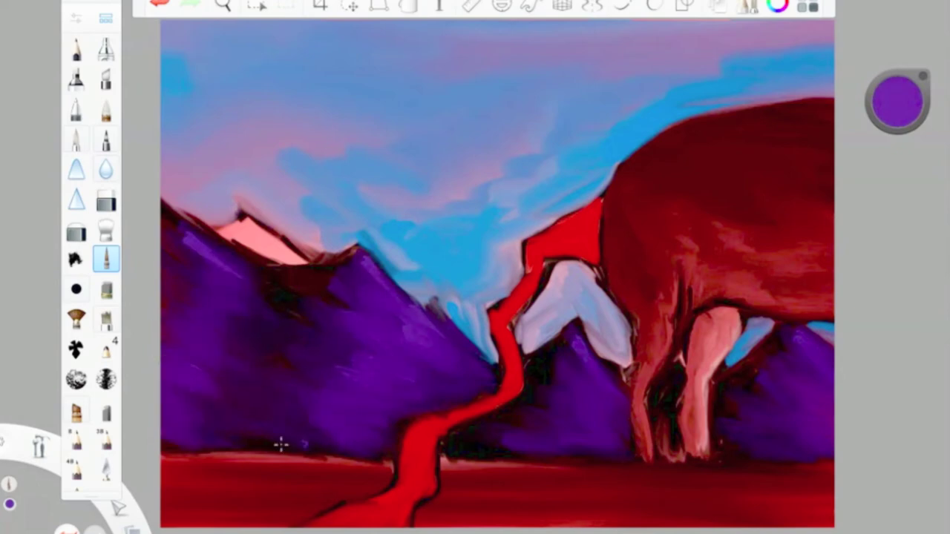
pyautogui.moveTo(800, 397); pyautogui.dragTo(765, 437)
# - Resize the brush and add light purple highlight strokes down the slopes of the left mountain
pyautogui.moveTo(897, 102); pyautogui.dragTo(897, 53)
pyautogui.click(75, 18)
pyautogui.click(174, 226)
pyautogui.moveTo(189, 238)
pyautogui.mouseDown()
pyautogui.moveTo(230, 280)
pyautogui.moveTo(235, 314)
pyautogui.mouseUp()
pyautogui.moveTo(195, 348); pyautogui.dragTo(221, 382)
pyautogui.moveTo(364, 259); pyautogui.dragTo(420, 326)
pyautogui.moveTo(438, 320); pyautogui.dragTo(481, 365)
pyautogui.moveTo(393, 340); pyautogui.dragTo(449, 385)
pyautogui.moveTo(342, 385); pyautogui.dragTo(361, 432)
# - Add light purple highlight strokes to the two mountains near the animal's legs
pyautogui.moveTo(579, 338); pyautogui.dragTo(628, 405)
pyautogui.hotkey('ctrl', 'z')
pyautogui.moveTo(584, 357); pyautogui.dragTo(623, 403)
pyautogui.moveTo(588, 400); pyautogui.dragTo(611, 454)
pyautogui.moveTo(793, 333); pyautogui.dragTo(813, 445)
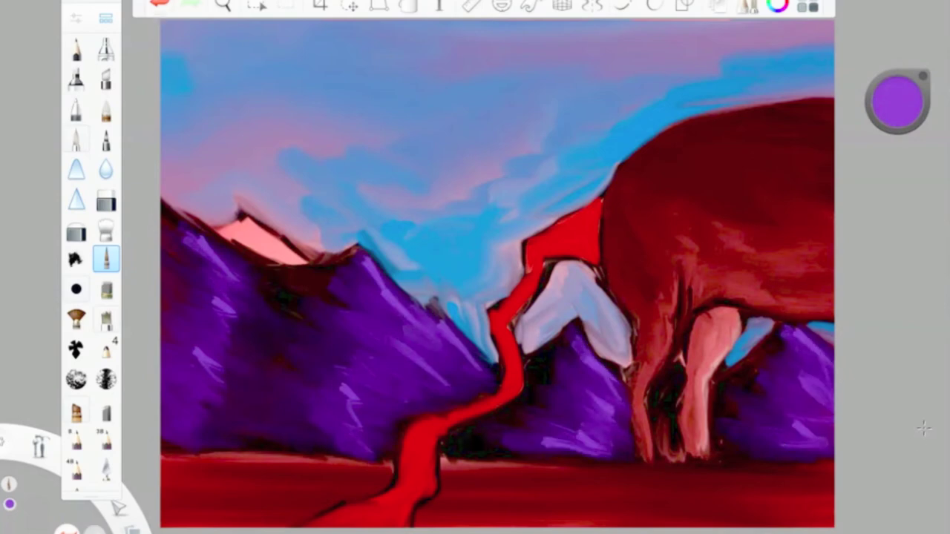
# - Blend the light purple highlights into the deeper purple on all the mountains with the smudge brush
pyautogui.moveTo(878, 109); pyautogui.dragTo(879, 197)
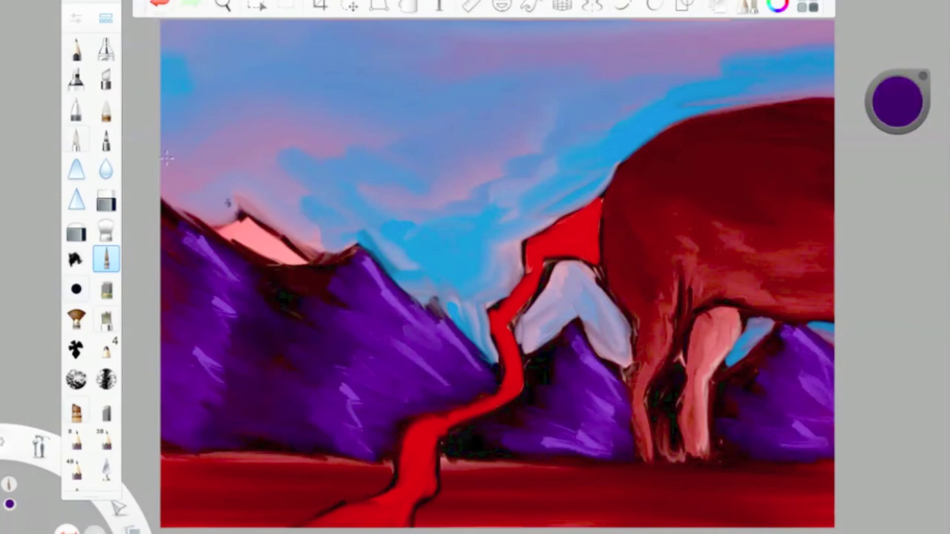
pyautogui.click(106, 229)
pyautogui.moveTo(227, 308); pyautogui.dragTo(211, 373)
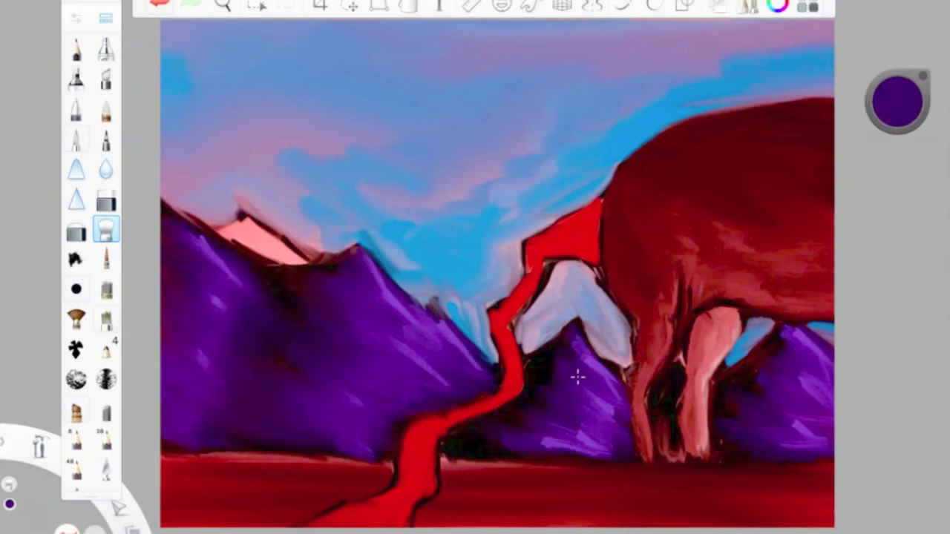
pyautogui.moveTo(586, 334); pyautogui.dragTo(553, 441)
pyautogui.moveTo(790, 341); pyautogui.dragTo(745, 445)
pyautogui.moveTo(455, 338); pyautogui.dragTo(386, 389)
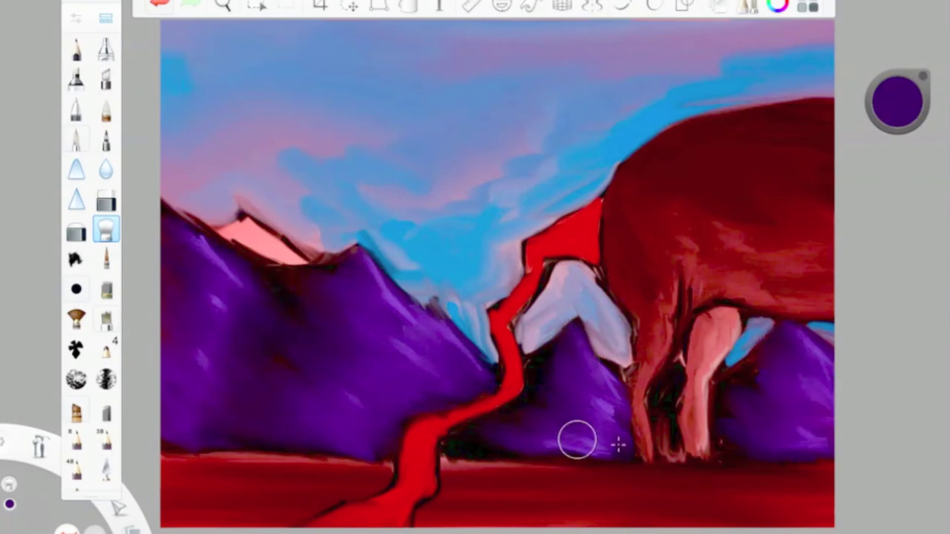
# - Choose a more vivid red and a smaller paintbrush to brighten the winding red strip
pyautogui.click(894, 103)
pyautogui.click(899, 158)
pyautogui.click(569, 235)
pyautogui.moveTo(898, 103); pyautogui.dragTo(897, 81)
pyautogui.click(106, 258)
pyautogui.click(75, 18)
pyautogui.moveTo(165, 224); pyautogui.dragTo(169, 226)
pyautogui.click(145, 28)
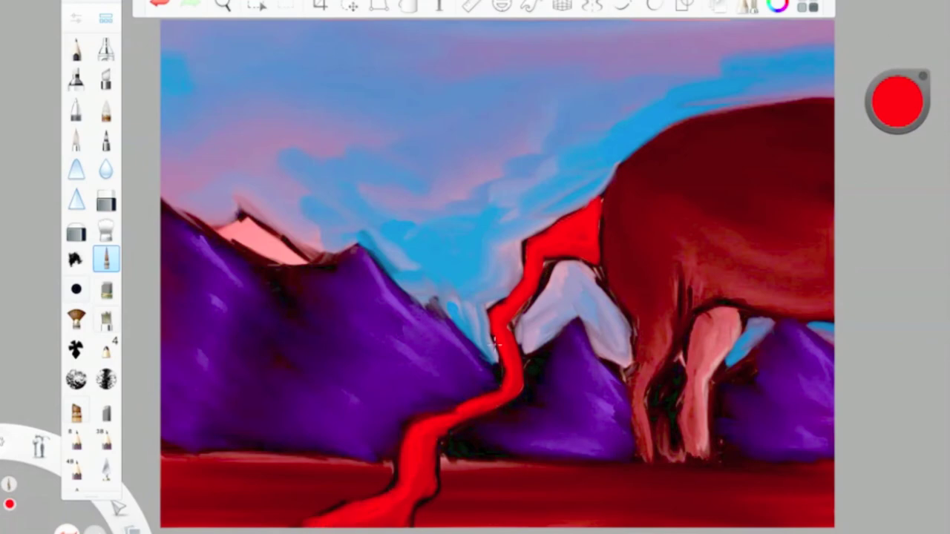
# - Paint a light pink highlight along the length of the winding red strip
pyautogui.moveTo(899, 108); pyautogui.dragTo(899, 80)
pyautogui.click(647, 215)
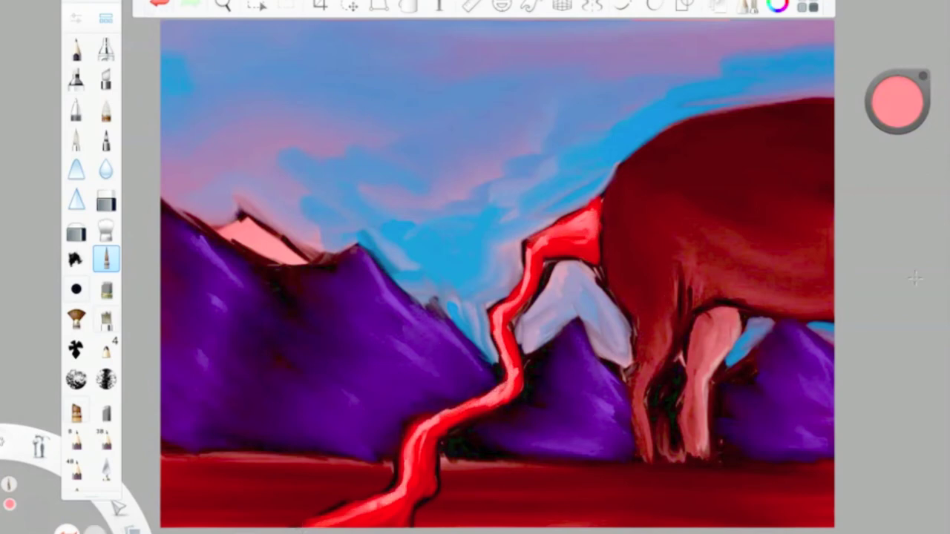
# - Choose a vivid purple and a small brush, and paint bright highlights on the left mountain's slopes
pyautogui.click(898, 102)
pyautogui.click(912, 133)
pyautogui.click(915, 98)
pyautogui.doubleClick(98, 263)
pyautogui.moveTo(178, 225); pyautogui.dragTo(170, 225)
pyautogui.click(151, 32)
pyautogui.moveTo(203, 259); pyautogui.dragTo(237, 298)
pyautogui.moveTo(211, 317)
pyautogui.mouseDown()
pyautogui.moveTo(219, 334)
pyautogui.moveTo(204, 362)
pyautogui.mouseUp()
pyautogui.moveTo(367, 283); pyautogui.dragTo(405, 306)
pyautogui.moveTo(371, 338); pyautogui.dragTo(434, 363)
# - Add vivid purple highlights to the peaks and slopes of the middle and right mountains
pyautogui.moveTo(573, 340); pyautogui.dragTo(593, 380)
pyautogui.moveTo(575, 405); pyautogui.dragTo(609, 437)
pyautogui.moveTo(792, 334); pyautogui.dragTo(825, 364)
pyautogui.moveTo(798, 393); pyautogui.dragTo(828, 416)
# - Darken the purple and brush horizontal streaks of it across the red ground
pyautogui.click(901, 125)
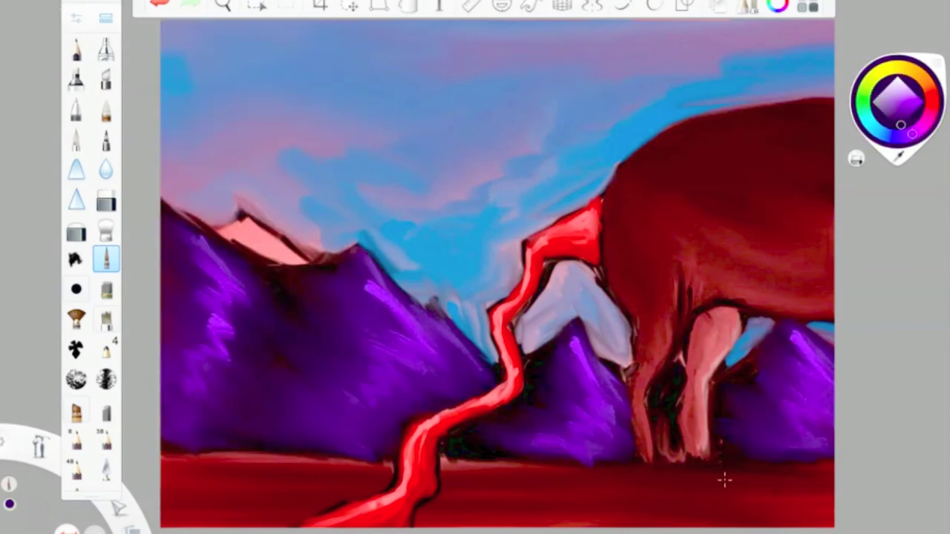
pyautogui.moveTo(828, 477); pyautogui.dragTo(764, 496)
pyautogui.moveTo(830, 504); pyautogui.dragTo(753, 523)
pyautogui.moveTo(560, 468); pyautogui.dragTo(454, 463)
pyautogui.moveTo(544, 515); pyautogui.dragTo(469, 524)
pyautogui.moveTo(359, 464); pyautogui.dragTo(206, 457)
pyautogui.moveTo(165, 460)
pyautogui.mouseDown()
pyautogui.moveTo(208, 475)
pyautogui.moveTo(164, 517)
pyautogui.mouseUp()
# - Paint the small pink peak behind the left mountain purple and add a lighter purple highlight to its tip
pyautogui.moveTo(254, 194)
pyautogui.mouseDown()
pyautogui.moveTo(252, 182)
pyautogui.moveTo(296, 254)
pyautogui.moveTo(250, 221)
pyautogui.moveTo(231, 237)
pyautogui.moveTo(269, 236)
pyautogui.mouseUp()
pyautogui.click(898, 102)
pyautogui.click(919, 102)
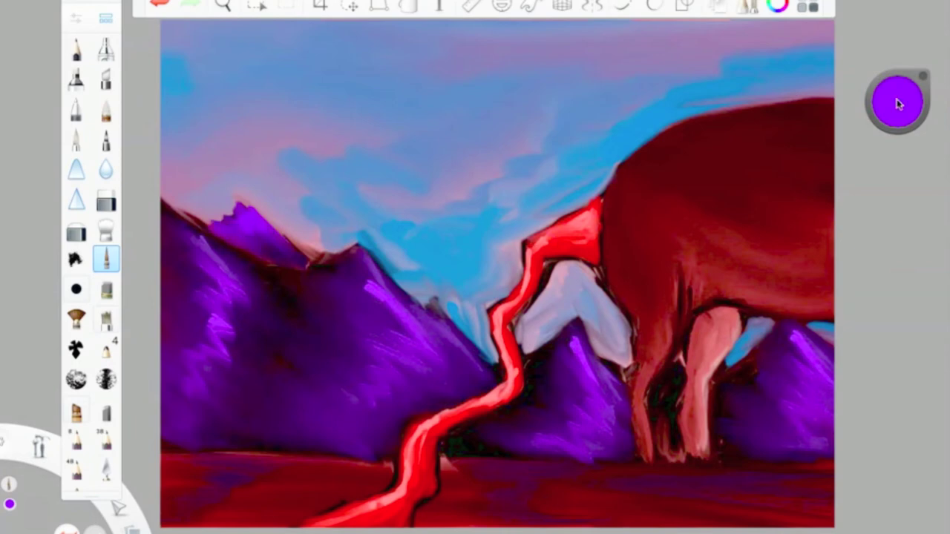
pyautogui.moveTo(900, 100); pyautogui.dragTo(899, 71)
pyautogui.moveTo(242, 209); pyautogui.dragTo(217, 225)
pyautogui.moveTo(899, 100)
pyautogui.mouseDown()
pyautogui.moveTo(900, 118)
pyautogui.moveTo(928, 111)
pyautogui.mouseUp()
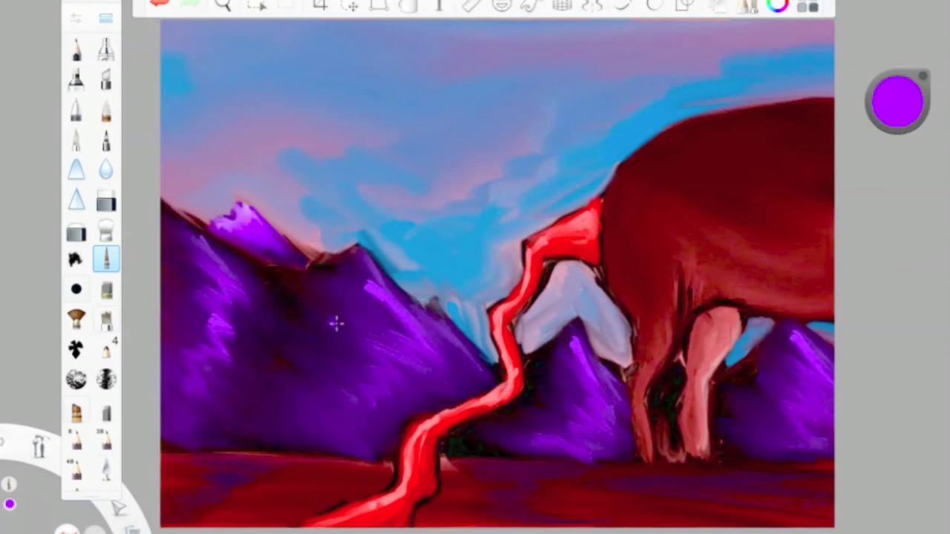
# - Smooth the sky colours and the ridge edges with the smudge brush, using a smaller size around the legs
pyautogui.doubleClick(109, 232)
pyautogui.click(227, 227)
pyautogui.moveTo(512, 175); pyautogui.dragTo(356, 193)
pyautogui.moveTo(691, 123); pyautogui.dragTo(732, 69)
pyautogui.moveTo(334, 256); pyautogui.dragTo(371, 245)
pyautogui.click(76, 19)
pyautogui.click(181, 226)
pyautogui.click(144, 31)
pyautogui.moveTo(542, 315); pyautogui.dragTo(619, 352)
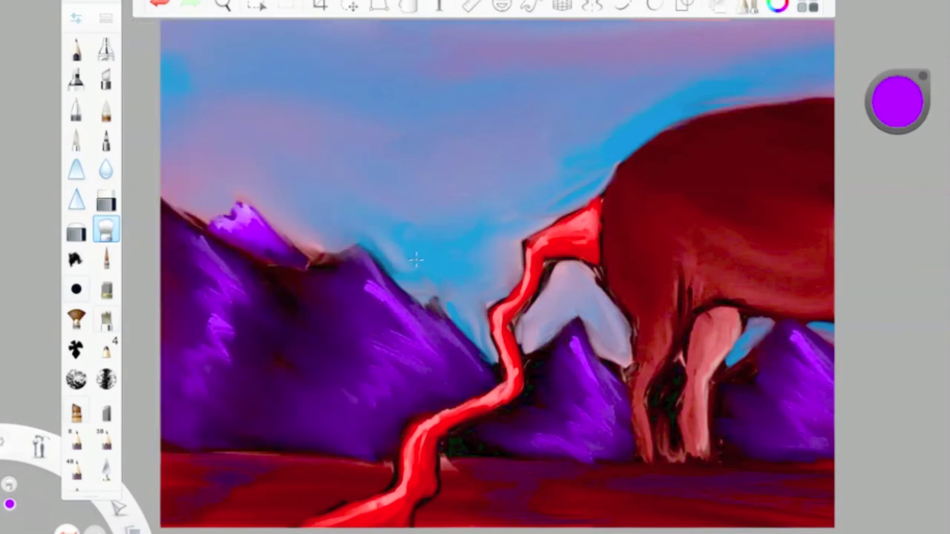
# - Pick a pinkish red from the right leg and paint highlights across the animal's belly and flank
pyautogui.click(856, 158)
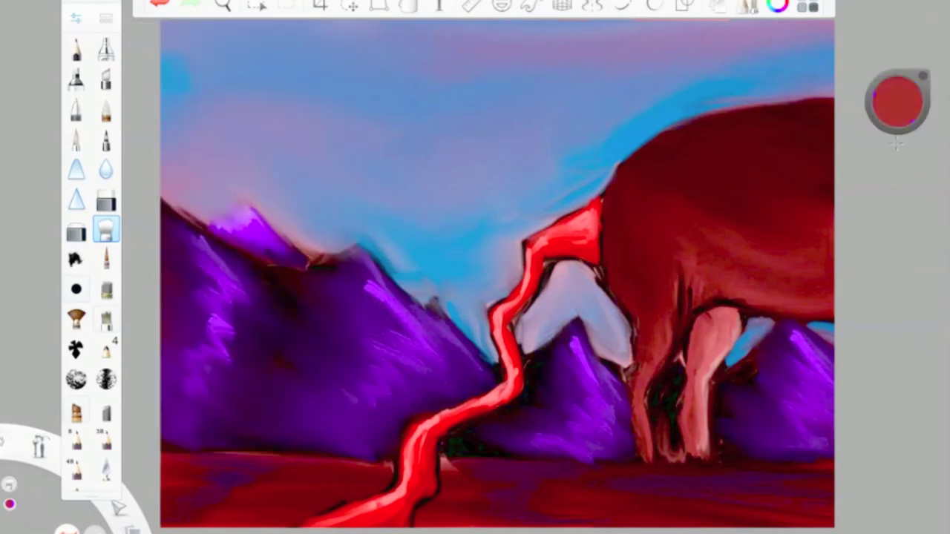
pyautogui.click(714, 337)
pyautogui.click(106, 259)
pyautogui.click(75, 19)
pyautogui.click(176, 225)
pyautogui.click(144, 30)
pyautogui.moveTo(742, 299); pyautogui.dragTo(830, 294)
pyautogui.moveTo(832, 260)
pyautogui.mouseDown()
pyautogui.moveTo(801, 219)
pyautogui.moveTo(712, 274)
pyautogui.mouseUp()
pyautogui.moveTo(698, 223); pyautogui.dragTo(749, 227)
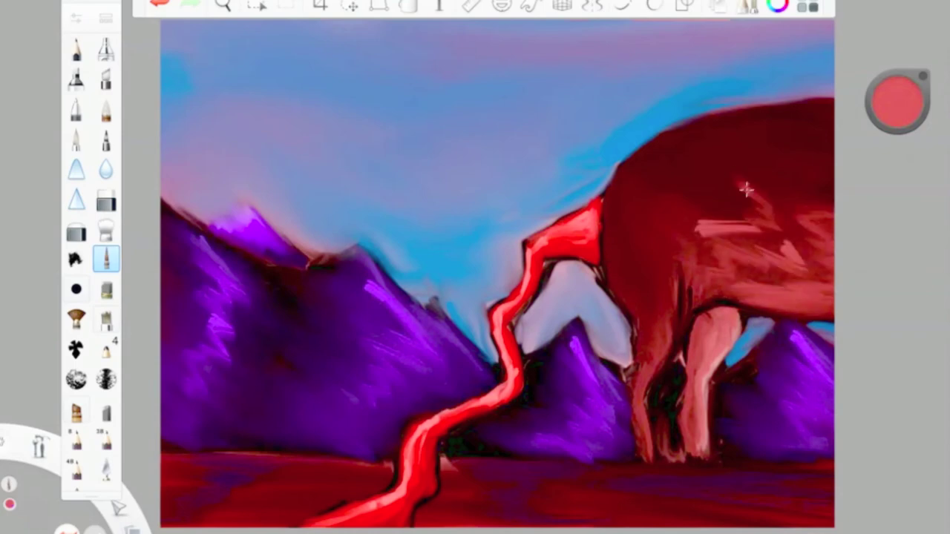
pyautogui.moveTo(746, 191); pyautogui.dragTo(661, 222)
pyautogui.moveTo(761, 169); pyautogui.dragTo(815, 191)
# - Blend the pinkish-red highlights into the animal's belly and flank with the smudge brush
pyautogui.click(106, 231)
pyautogui.moveTo(686, 230); pyautogui.dragTo(749, 223)
pyautogui.moveTo(761, 171); pyautogui.dragTo(816, 189)
pyautogui.moveTo(859, 256); pyautogui.dragTo(714, 261)
pyautogui.moveTo(716, 275); pyautogui.dragTo(831, 276)
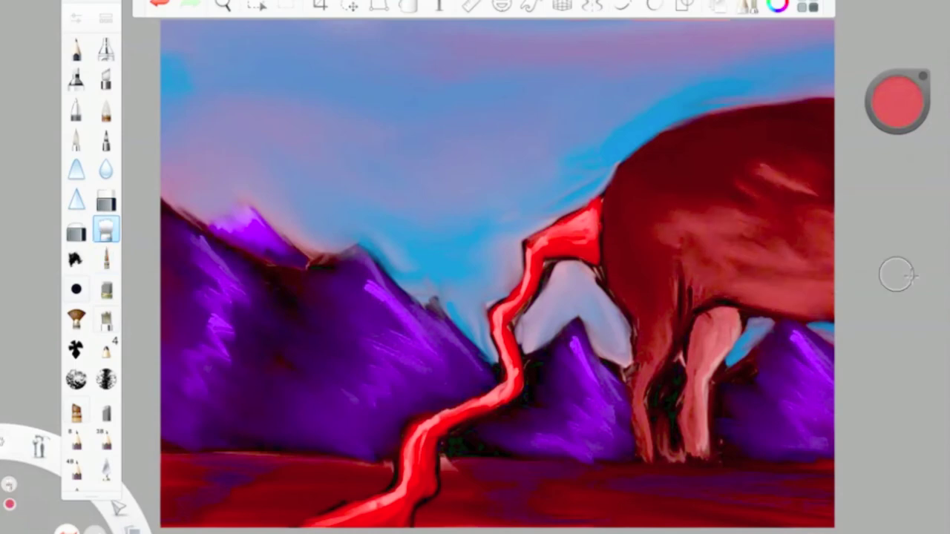
pyautogui.moveTo(766, 175); pyautogui.dragTo(810, 190)
pyautogui.moveTo(748, 212); pyautogui.dragTo(685, 220)
# - Add light pink highlights along the lower belly and smudge them into the surrounding red
pyautogui.moveTo(893, 126); pyautogui.dragTo(892, 115)
pyautogui.click(106, 259)
pyautogui.moveTo(798, 294); pyautogui.dragTo(831, 303)
pyautogui.moveTo(830, 248)
pyautogui.mouseDown()
pyautogui.moveTo(776, 290)
pyautogui.moveTo(720, 278)
pyautogui.mouseUp()
pyautogui.click(106, 230)
pyautogui.moveTo(824, 306); pyautogui.dragTo(725, 285)
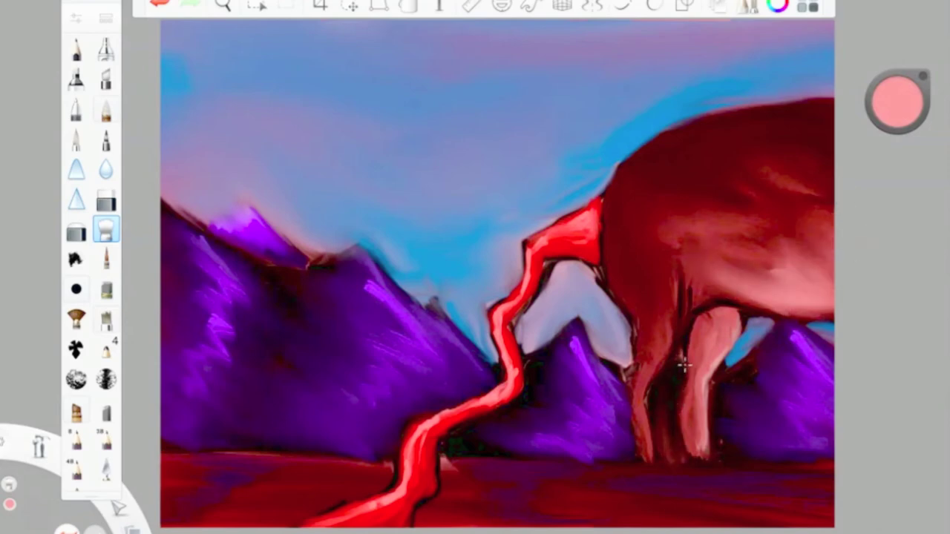
# - Fill the dark gap between the legs with bright purple and shade it with a deeper purple
pyautogui.click(899, 101)
pyautogui.click(912, 135)
pyautogui.doubleClick(106, 259)
pyautogui.click(144, 30)
pyautogui.moveTo(661, 384); pyautogui.dragTo(661, 451)
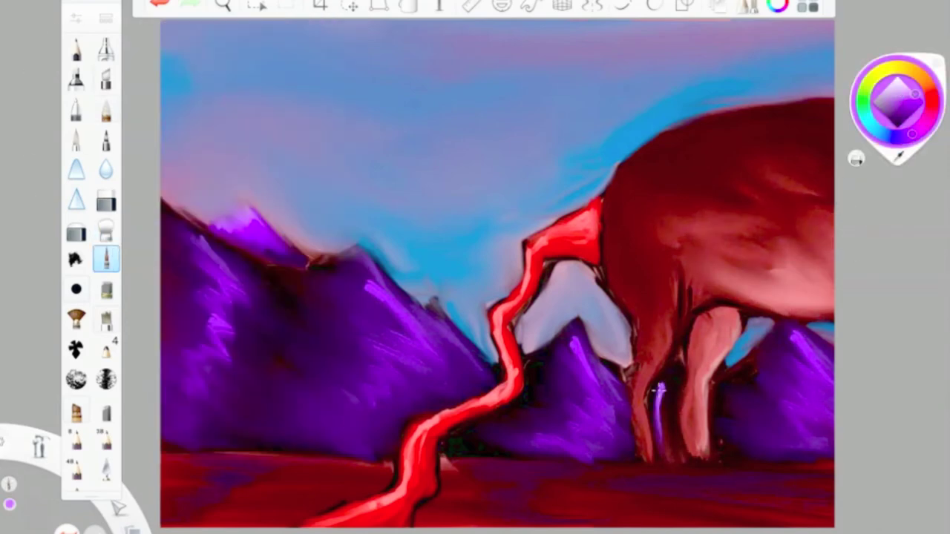
pyautogui.moveTo(899, 119); pyautogui.dragTo(901, 163)
pyautogui.moveTo(675, 368); pyautogui.dragTo(669, 397)
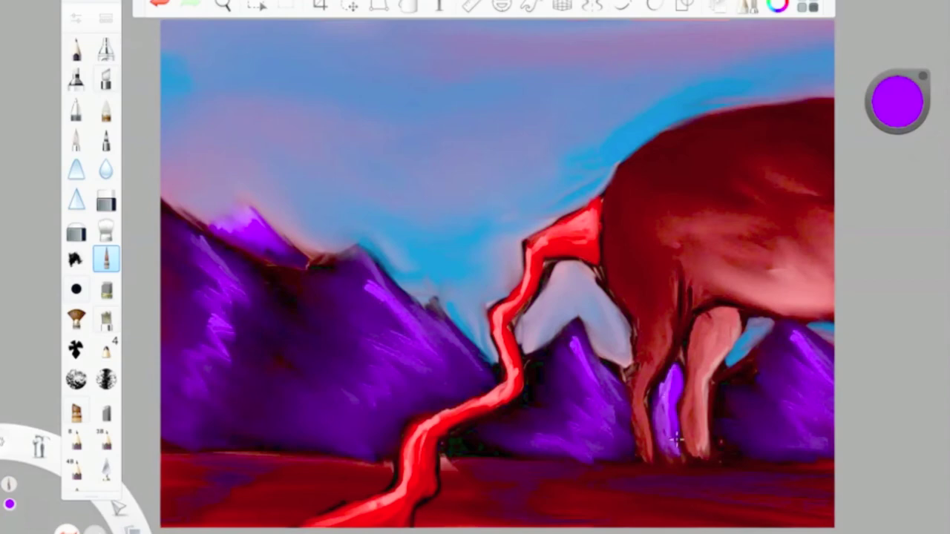
pyautogui.moveTo(900, 80); pyautogui.dragTo(900, 111)
pyautogui.moveTo(676, 365); pyautogui.dragTo(687, 383)
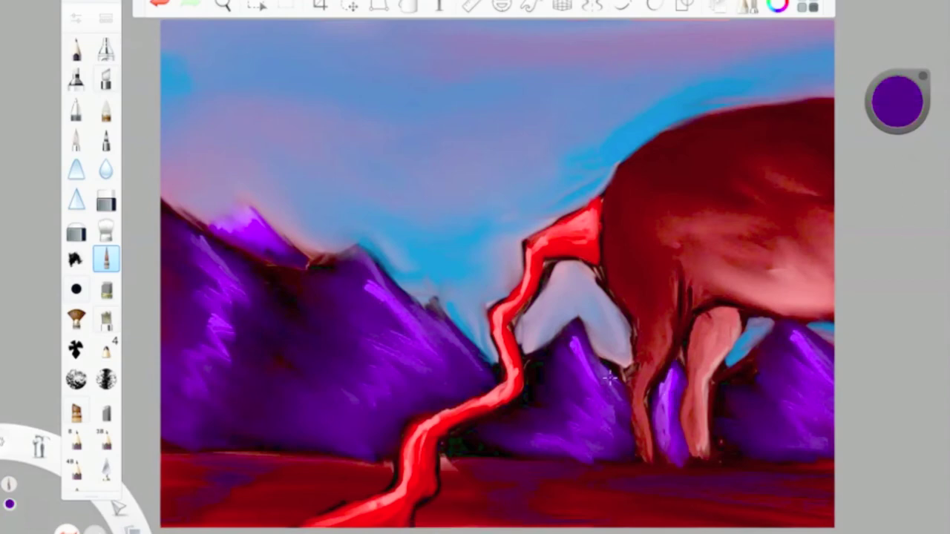
# - Raise the purple's luminance and paint a pink-violet cloud across the left part of the sky
pyautogui.moveTo(325, 295); pyautogui.dragTo(321, 396)
pyautogui.click(899, 104)
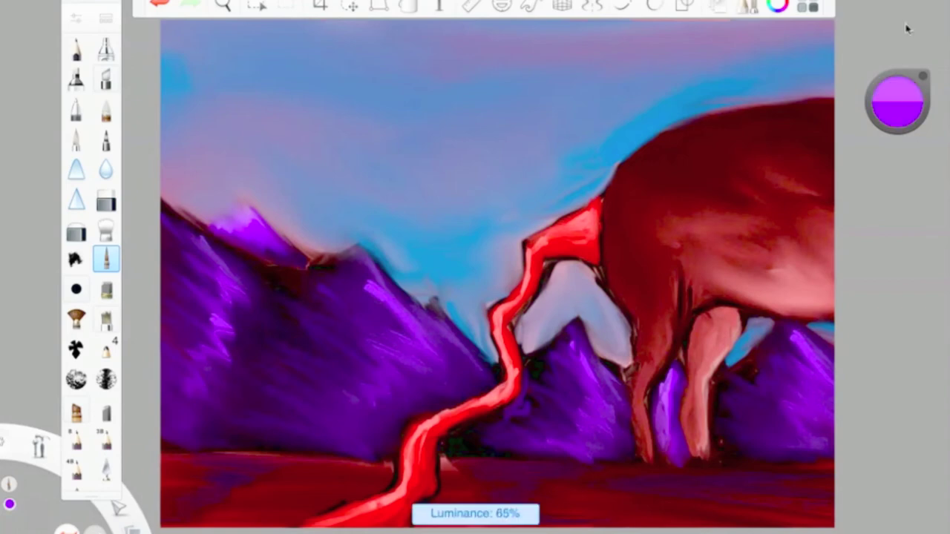
pyautogui.click(106, 230)
pyautogui.click(106, 290)
pyautogui.moveTo(257, 61); pyautogui.dragTo(343, 139)
# - Paint bright pink zigzag strokes in the sky above the animal and smudge them into soft clouds
pyautogui.click(107, 259)
pyautogui.doubleClick(106, 260)
pyautogui.click(145, 32)
pyautogui.moveTo(590, 71)
pyautogui.mouseDown()
pyautogui.moveTo(268, 50)
pyautogui.moveTo(500, 136)
pyautogui.mouseUp()
pyautogui.click(107, 228)
pyautogui.click(107, 259)
pyautogui.moveTo(619, 136); pyautogui.dragTo(629, 140)
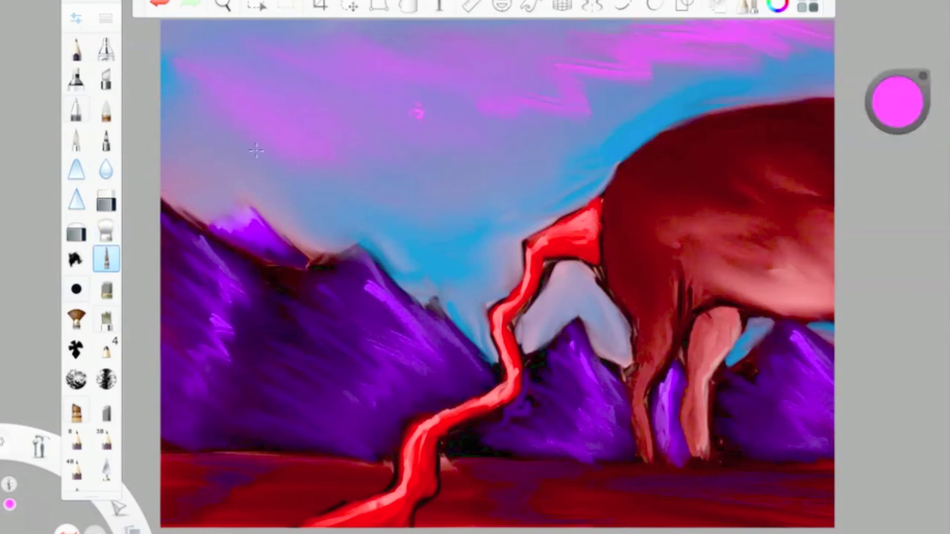
pyautogui.click(106, 230)
pyautogui.moveTo(507, 104); pyautogui.dragTo(783, 35)
# - Add pale and bright pink highlights to the left cloud and blend them with the smudge brush
pyautogui.moveTo(906, 103); pyautogui.dragTo(907, 74)
pyautogui.click(107, 259)
pyautogui.moveTo(371, 63)
pyautogui.mouseDown()
pyautogui.moveTo(223, 100)
pyautogui.moveTo(337, 70)
pyautogui.moveTo(291, 59)
pyautogui.mouseUp()
pyautogui.click(106, 230)
pyautogui.click(106, 259)
pyautogui.moveTo(897, 102); pyautogui.dragTo(897, 126)
pyautogui.moveTo(326, 108); pyautogui.dragTo(446, 144)
pyautogui.click(106, 230)
pyautogui.moveTo(319, 148); pyautogui.dragTo(479, 137)
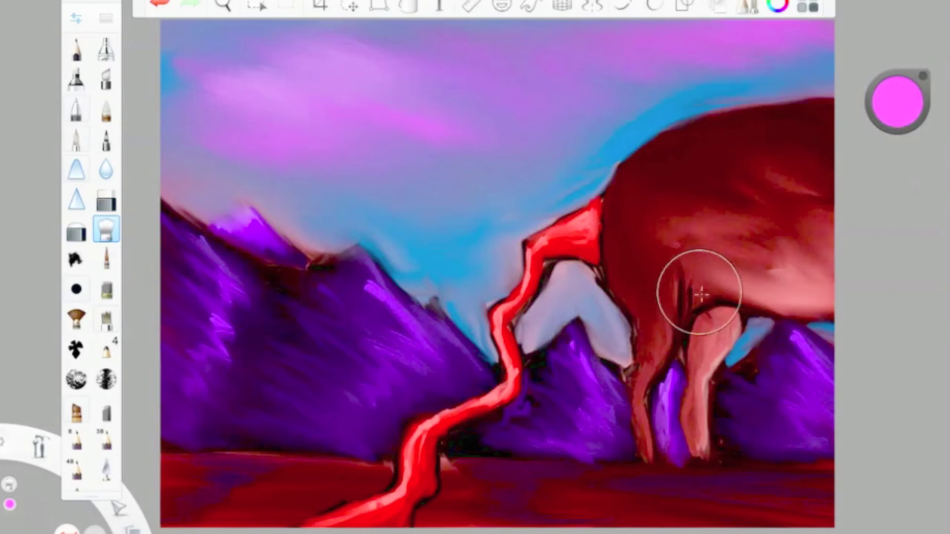
# - Adjust the smudge brush size and soften the purple highlights on the left mountains
pyautogui.moveTo(375, 286); pyautogui.dragTo(404, 316)
pyautogui.moveTo(231, 290)
pyautogui.mouseDown()
pyautogui.moveTo(199, 325)
pyautogui.moveTo(219, 334)
pyautogui.mouseUp()
pyautogui.press('super+z')
pyautogui.doubleClick(106, 230)
pyautogui.moveTo(229, 225); pyautogui.dragTo(182, 225)
pyautogui.click(147, 30)
pyautogui.moveTo(218, 310); pyautogui.dragTo(198, 321)
# - Paint magenta highlights on the left mountains' upper slopes with a size 26 Small Rigger brush and smudge them
pyautogui.moveTo(910, 106); pyautogui.dragTo(910, 127)
pyautogui.click(106, 259)
pyautogui.click(76, 19)
pyautogui.click(76, 20)
pyautogui.moveTo(189, 239)
pyautogui.mouseDown()
pyautogui.moveTo(204, 319)
pyautogui.moveTo(182, 245)
pyautogui.mouseUp()
pyautogui.click(106, 230)
pyautogui.doubleClick(106, 259)
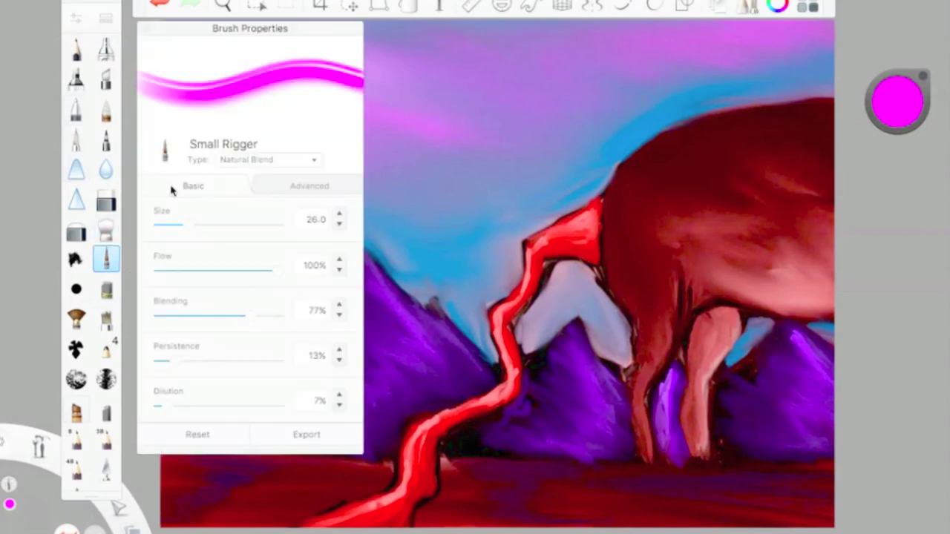
pyautogui.click(146, 30)
pyautogui.moveTo(362, 261); pyautogui.dragTo(398, 297)
pyautogui.moveTo(316, 290); pyautogui.dragTo(345, 326)
pyautogui.click(106, 230)
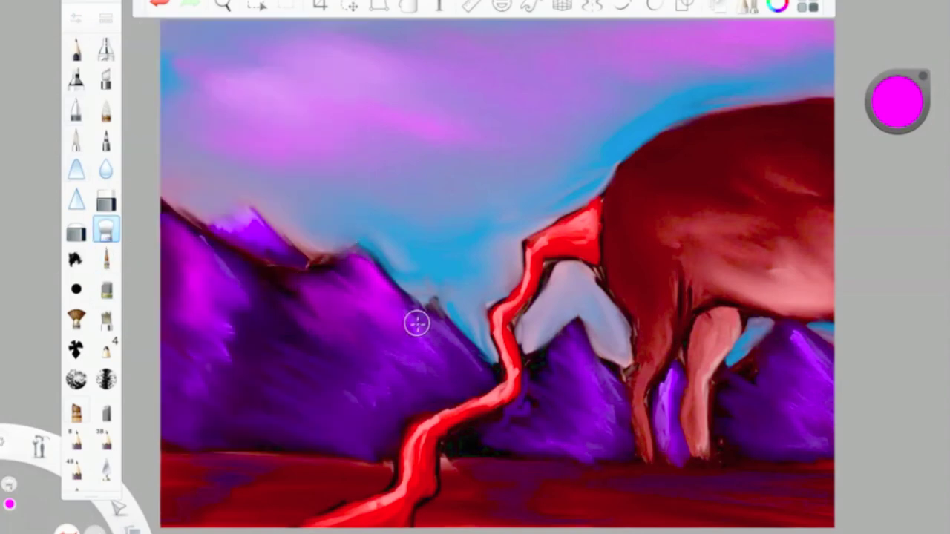
# - Add a magenta patch low on the left mountains and work deep purple strokes through their slopes
pyautogui.click(106, 259)
pyautogui.moveTo(274, 365)
pyautogui.mouseDown()
pyautogui.moveTo(280, 415)
pyautogui.moveTo(304, 418)
pyautogui.mouseUp()
pyautogui.click(108, 232)
pyautogui.moveTo(906, 104); pyautogui.dragTo(913, 272)
pyautogui.click(106, 259)
pyautogui.moveTo(249, 338); pyautogui.dragTo(288, 397)
pyautogui.moveTo(315, 331); pyautogui.dragTo(278, 282)
pyautogui.moveTo(345, 256); pyautogui.dragTo(378, 280)
pyautogui.moveTo(278, 282); pyautogui.dragTo(282, 349)
pyautogui.moveTo(330, 308)
pyautogui.mouseDown()
pyautogui.moveTo(356, 259)
pyautogui.moveTo(342, 266)
pyautogui.mouseUp()
pyautogui.moveTo(290, 330); pyautogui.dragTo(264, 367)
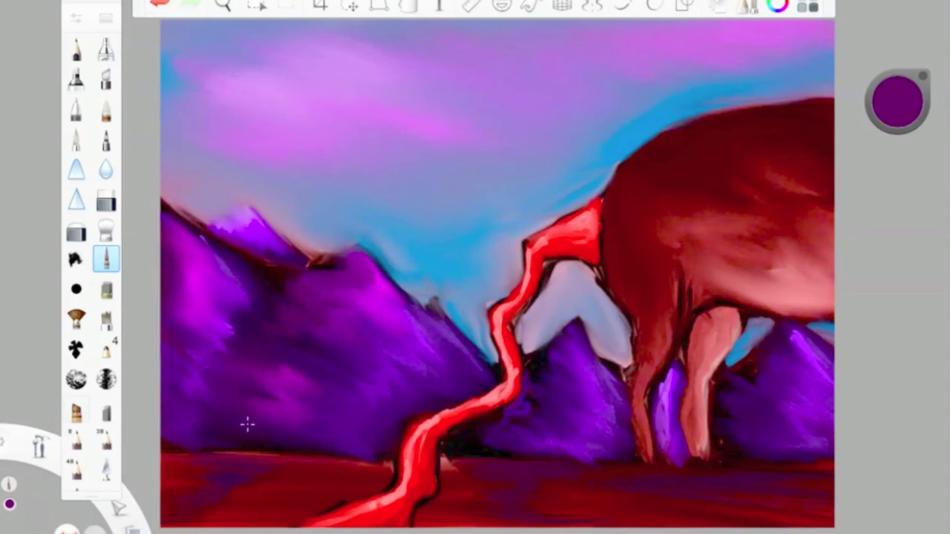
# - Brush a brighter reddish purple over the slopes of the right, middle and left mountains
pyautogui.moveTo(760, 364); pyautogui.dragTo(730, 393)
pyautogui.moveTo(897, 101); pyautogui.dragTo(899, 63)
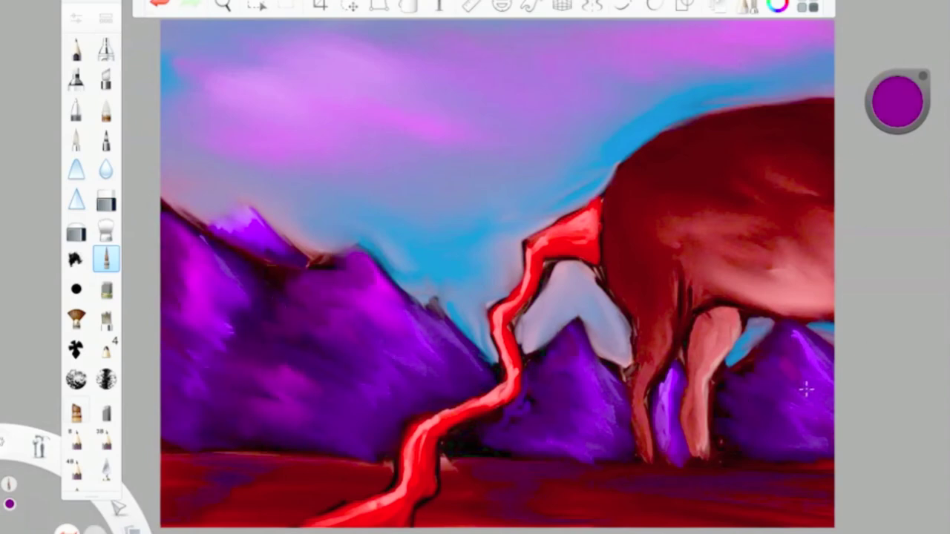
pyautogui.moveTo(796, 365); pyautogui.dragTo(743, 405)
pyautogui.moveTo(794, 334); pyautogui.dragTo(809, 362)
pyautogui.moveTo(775, 404); pyautogui.dragTo(748, 427)
pyautogui.moveTo(576, 403); pyautogui.dragTo(537, 429)
pyautogui.moveTo(368, 277); pyautogui.dragTo(392, 313)
pyautogui.moveTo(358, 346); pyautogui.dragTo(336, 374)
# - Airbrush a glowing white moon with a pink halo over the left cloud and ready a pale Small Rigger brush
pyautogui.click(106, 49)
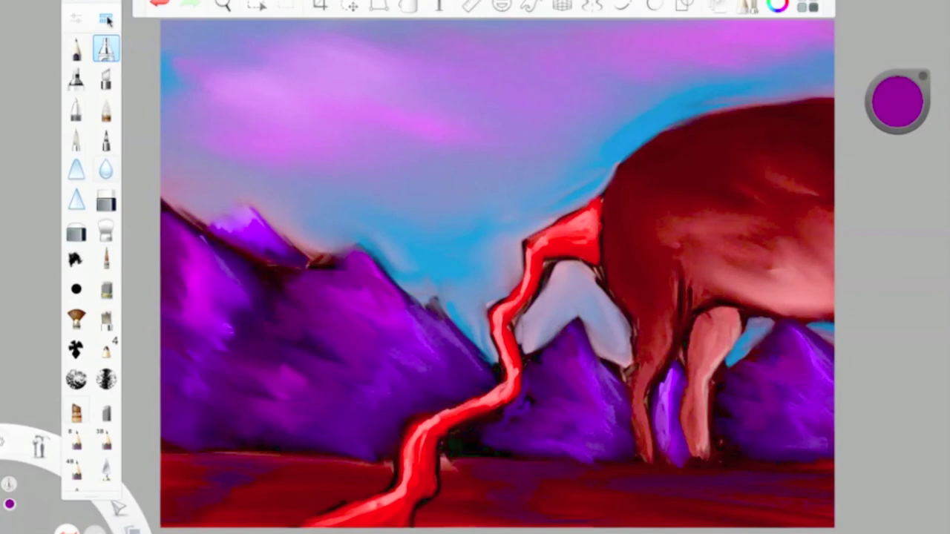
pyautogui.click(107, 19)
pyautogui.scroll(10, 655, 271)
pyautogui.click(674, 353)
pyautogui.click(75, 19)
pyautogui.moveTo(161, 272); pyautogui.dragTo(175, 272)
pyautogui.moveTo(381, 99)
pyautogui.mouseDown()
pyautogui.moveTo(367, 90)
pyautogui.moveTo(340, 103)
pyautogui.moveTo(351, 92)
pyautogui.mouseUp()
pyautogui.click(107, 262)
pyautogui.moveTo(898, 101); pyautogui.dragTo(899, 37)
pyautogui.moveTo(350, 83); pyautogui.dragTo(456, 277)
pyautogui.moveTo(394, 90); pyautogui.dragTo(454, 276)
pyautogui.moveTo(388, 65); pyautogui.dragTo(520, 138)
pyautogui.hotkey('ctrl', 'z')
pyautogui.hotkey('ctrl', 'z')
pyautogui.hotkey('ctrl', 'z')
# - Paint a wavy pale pink ribbon from the moon to the animal's rump and sample the moon's near-white
pyautogui.moveTo(343, 110)
pyautogui.mouseDown()
pyautogui.moveTo(473, 143)
pyautogui.moveTo(565, 143)
pyautogui.mouseUp()
pyautogui.moveTo(349, 102)
pyautogui.mouseDown()
pyautogui.moveTo(390, 141)
pyautogui.moveTo(525, 128)
pyautogui.mouseUp()
pyautogui.moveTo(897, 101); pyautogui.dragTo(897, 123)
pyautogui.moveTo(342, 71)
pyautogui.mouseDown()
pyautogui.moveTo(346, 104)
pyautogui.moveTo(562, 143)
pyautogui.mouseUp()
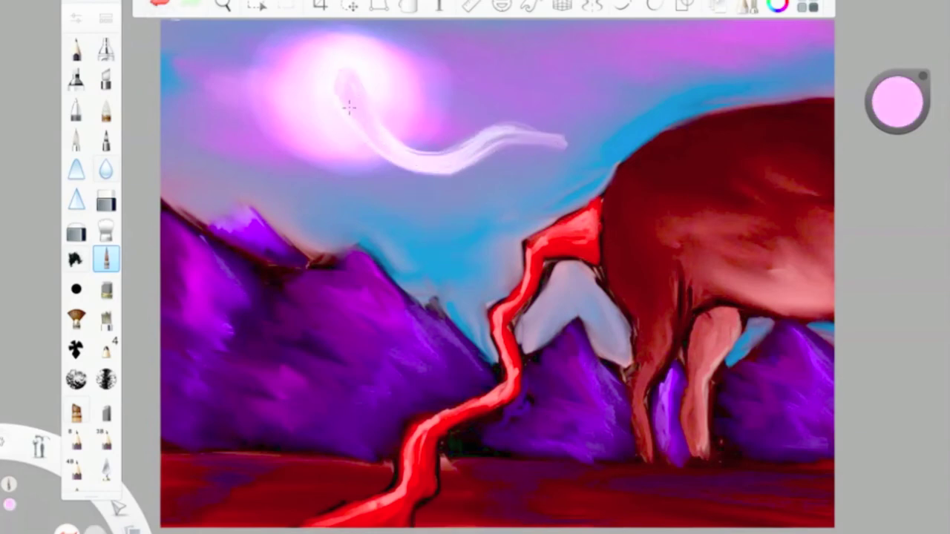
pyautogui.moveTo(341, 78); pyautogui.dragTo(609, 137)
pyautogui.keyDown('alt'); pyautogui.click(384, 65); pyautogui.keyUp('alt')
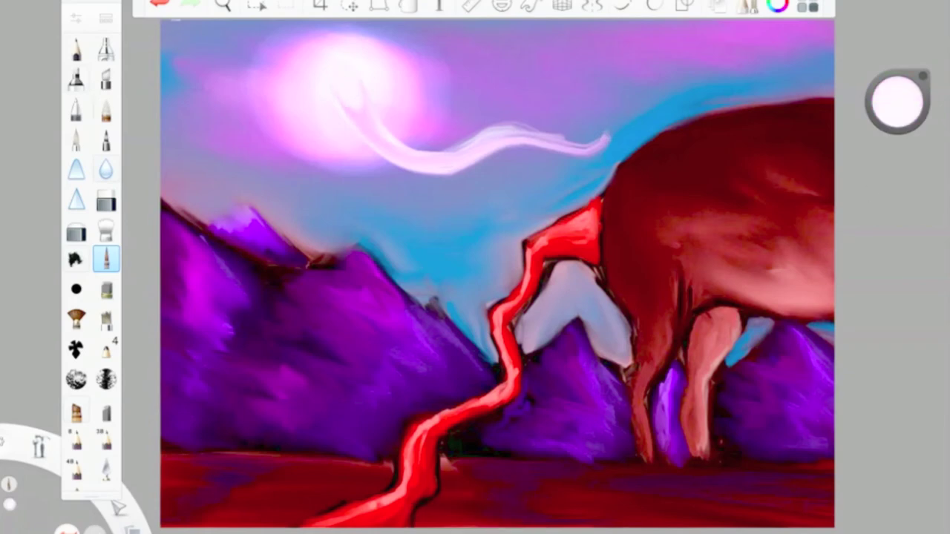
pyautogui.click(75, 19)
pyautogui.moveTo(397, 167); pyautogui.dragTo(487, 207)
pyautogui.moveTo(392, 149)
pyautogui.mouseDown()
pyautogui.moveTo(494, 328)
pyautogui.moveTo(461, 191)
pyautogui.moveTo(483, 325)
pyautogui.mouseUp()
pyautogui.hotkey('ctrl', 'z')
pyautogui.hotkey('ctrl', 'z')
pyautogui.hotkey('ctrl', 'z')
# - Extend the wavy ribbon in near-white up over the animal's back
pyautogui.moveTo(447, 161)
pyautogui.mouseDown()
pyautogui.moveTo(573, 151)
pyautogui.moveTo(725, 88)
pyautogui.mouseUp()
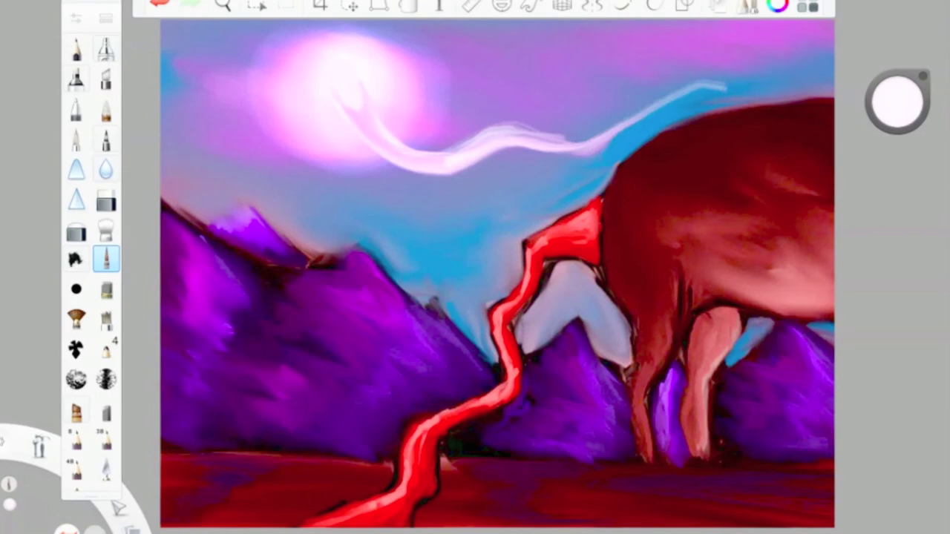
# - Darken the animal's back with a very dark red and smudge it into the body
pyautogui.moveTo(898, 103); pyautogui.dragTo(910, 154)
pyautogui.click(72, 22)
pyautogui.moveTo(752, 76); pyautogui.dragTo(766, 81)
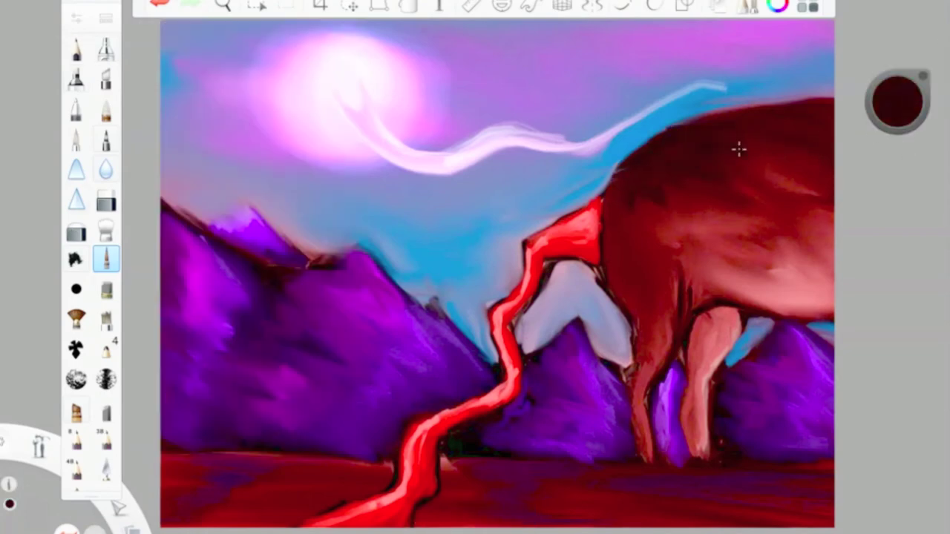
pyautogui.click(107, 230)
pyautogui.click(76, 19)
pyautogui.moveTo(176, 225); pyautogui.dragTo(185, 224)
pyautogui.moveTo(664, 226)
pyautogui.mouseDown()
pyautogui.moveTo(628, 191)
pyautogui.moveTo(809, 178)
pyautogui.mouseUp()
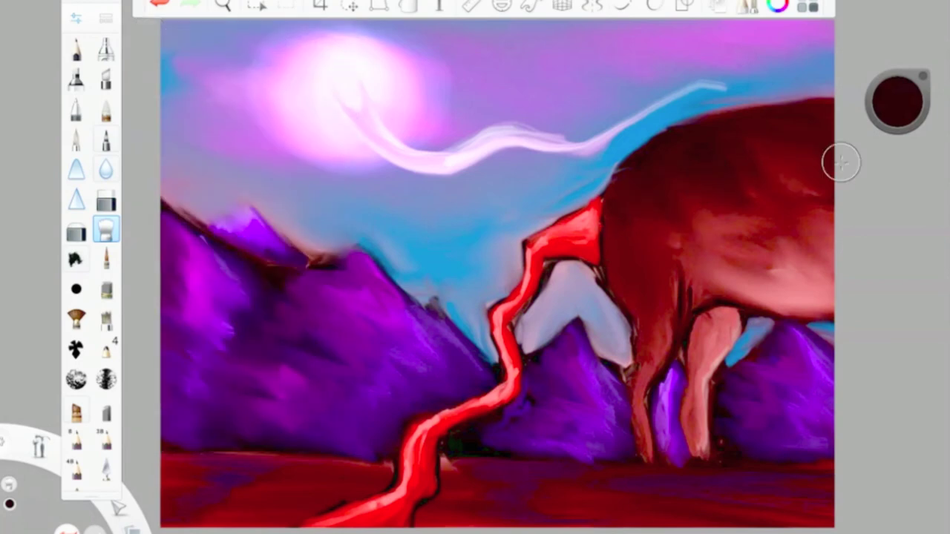
pyautogui.moveTo(602, 187); pyautogui.dragTo(774, 152)
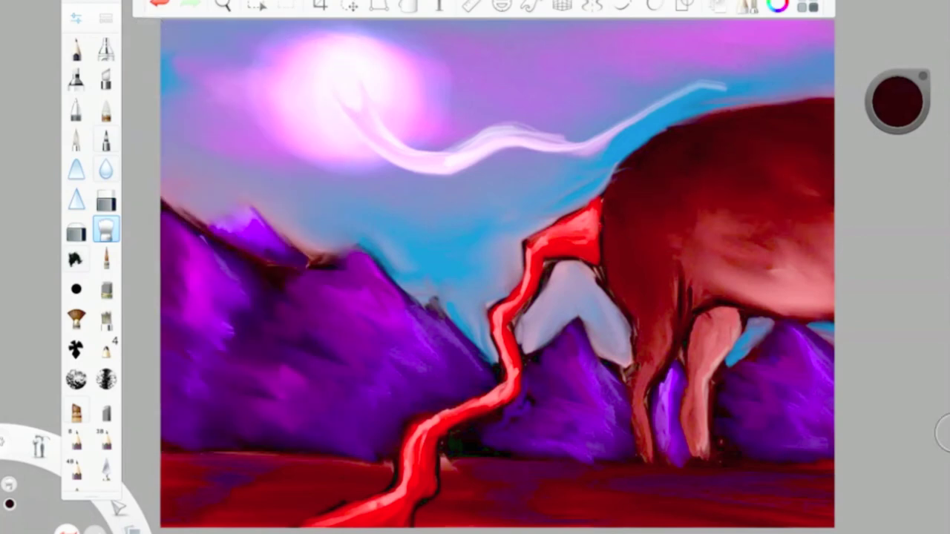
# - Outline the winding red strip and the animal's rump in very dark red with a thinner Small Rigger brush
pyautogui.moveTo(902, 105); pyautogui.dragTo(899, 128)
pyautogui.click(106, 259)
pyautogui.click(75, 19)
pyautogui.moveTo(175, 225); pyautogui.dragTo(164, 225)
pyautogui.click(145, 29)
pyautogui.moveTo(598, 198); pyautogui.dragTo(584, 208)
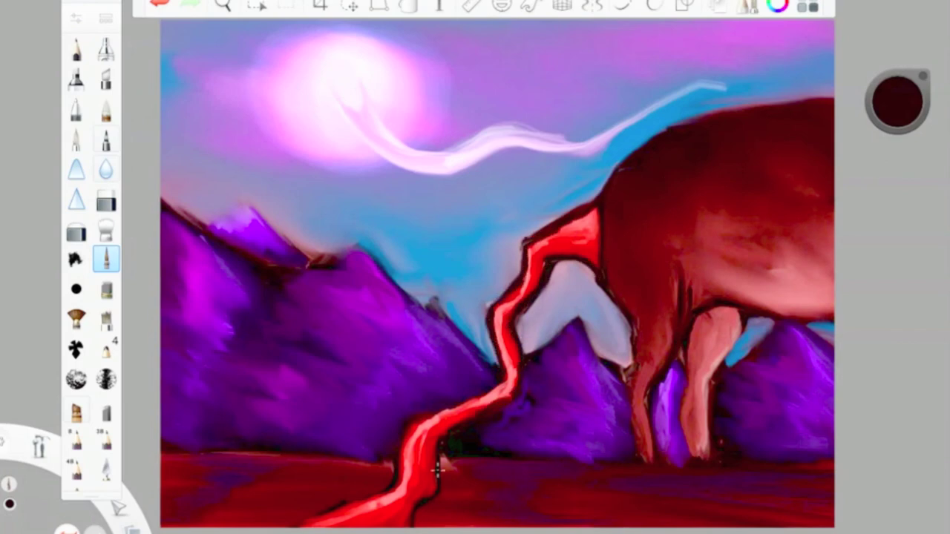
# - Paint bright orange streaks along the inside of the winding red strip
pyautogui.click(889, 88)
pyautogui.click(77, 25)
pyautogui.moveTo(583, 248)
pyautogui.mouseDown()
pyautogui.moveTo(552, 250)
pyautogui.moveTo(523, 297)
pyautogui.mouseUp()
pyautogui.moveTo(556, 248); pyautogui.dragTo(594, 241)
pyautogui.moveTo(522, 295); pyautogui.dragTo(508, 331)
pyautogui.moveTo(452, 420); pyautogui.dragTo(428, 484)
pyautogui.moveTo(433, 444)
pyautogui.mouseDown()
pyautogui.moveTo(415, 499)
pyautogui.moveTo(453, 484)
pyautogui.moveTo(388, 524)
pyautogui.mouseUp()
# - Paint a large black oval on the animal's flank as the base of an eye
pyautogui.click(898, 101)
pyautogui.click(899, 128)
pyautogui.click(76, 18)
pyautogui.click(163, 202)
pyautogui.click(76, 18)
pyautogui.moveTo(709, 220); pyautogui.dragTo(788, 217)
pyautogui.moveTo(775, 213)
pyautogui.mouseDown()
pyautogui.moveTo(796, 230)
pyautogui.moveTo(695, 234)
pyautogui.moveTo(721, 205)
pyautogui.moveTo(703, 257)
pyautogui.moveTo(704, 248)
pyautogui.moveTo(735, 259)
pyautogui.moveTo(782, 212)
pyautogui.moveTo(803, 251)
pyautogui.moveTo(746, 273)
pyautogui.moveTo(717, 199)
pyautogui.moveTo(772, 223)
pyautogui.moveTo(741, 259)
pyautogui.moveTo(723, 238)
pyautogui.moveTo(771, 223)
pyautogui.moveTo(785, 242)
pyautogui.moveTo(796, 237)
pyautogui.moveTo(751, 238)
pyautogui.mouseUp()
# - Adjust the brush size and taper both ends of the black oval into pointed eye corners
pyautogui.click(77, 19)
pyautogui.click(175, 225)
pyautogui.click(77, 19)
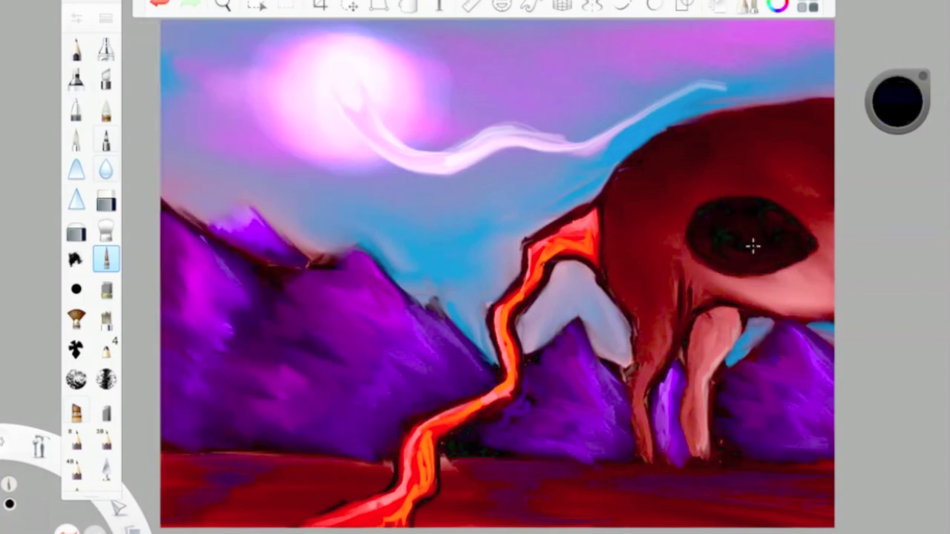
pyautogui.click(77, 19)
pyautogui.click(168, 226)
pyautogui.click(76, 19)
pyautogui.moveTo(663, 235); pyautogui.dragTo(683, 237)
# - Place a solid white circle in the center of the black eye with the Paintbrush
pyautogui.moveTo(904, 106); pyautogui.dragTo(902, 46)
pyautogui.click(76, 19)
pyautogui.click(181, 225)
pyautogui.click(76, 18)
pyautogui.click(78, 139)
pyautogui.click(76, 19)
pyautogui.click(190, 225)
pyautogui.click(333, 191)
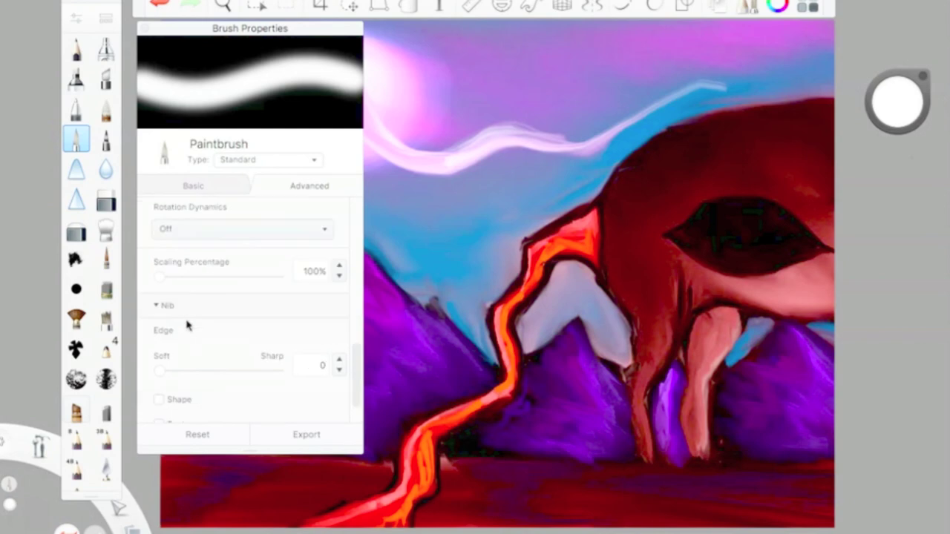
pyautogui.scroll(-3, 186, 322)
pyautogui.click(741, 232)
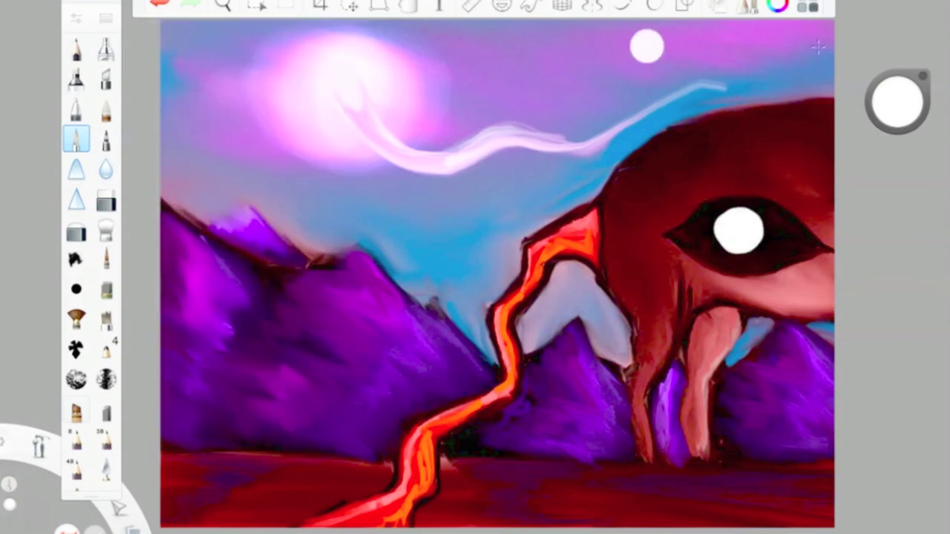
# - Cover the white circle with violet, dark purple and black to form an iris with a light violet crescent
pyautogui.moveTo(909, 113); pyautogui.dragTo(902, 86)
pyautogui.click(77, 18)
pyautogui.click(194, 187)
pyautogui.click(177, 225)
pyautogui.moveTo(738, 233)
pyautogui.mouseDown()
pyautogui.moveTo(764, 248)
pyautogui.moveTo(735, 242)
pyautogui.mouseUp()
pyautogui.moveTo(901, 104); pyautogui.dragTo(901, 141)
pyautogui.moveTo(729, 216)
pyautogui.mouseDown()
pyautogui.moveTo(717, 227)
pyautogui.moveTo(741, 243)
pyautogui.mouseUp()
pyautogui.moveTo(900, 104); pyautogui.dragTo(904, 218)
pyautogui.moveTo(732, 236); pyautogui.dragTo(723, 230)
# - Outline the eye corners and the peaks of the mountains in black with the Small Rigger brush
pyautogui.click(106, 259)
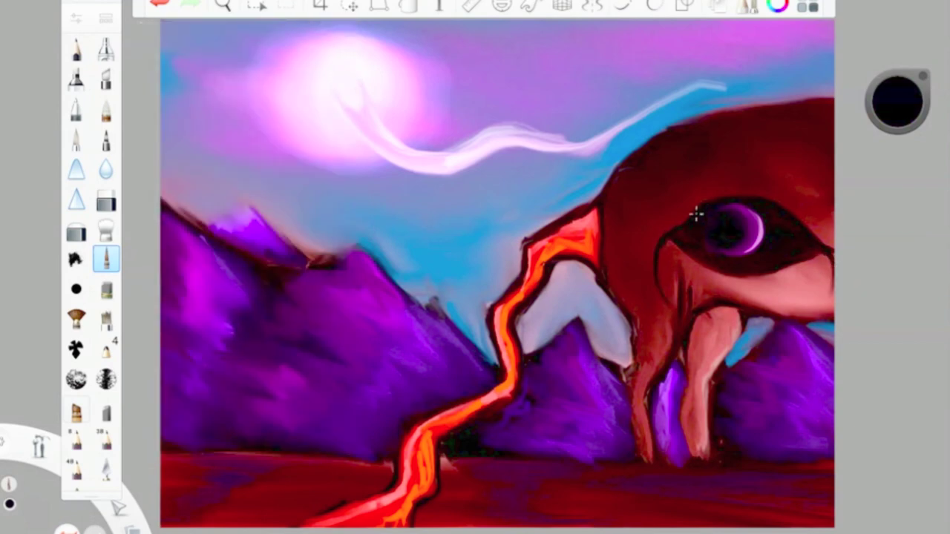
pyautogui.moveTo(357, 247)
pyautogui.mouseDown()
pyautogui.moveTo(398, 276)
pyautogui.moveTo(361, 252)
pyautogui.moveTo(388, 280)
pyautogui.mouseUp()
pyautogui.hotkey('ctrl', 'z')
pyautogui.moveTo(434, 300); pyautogui.dragTo(468, 355)
pyautogui.moveTo(579, 331); pyautogui.dragTo(606, 371)
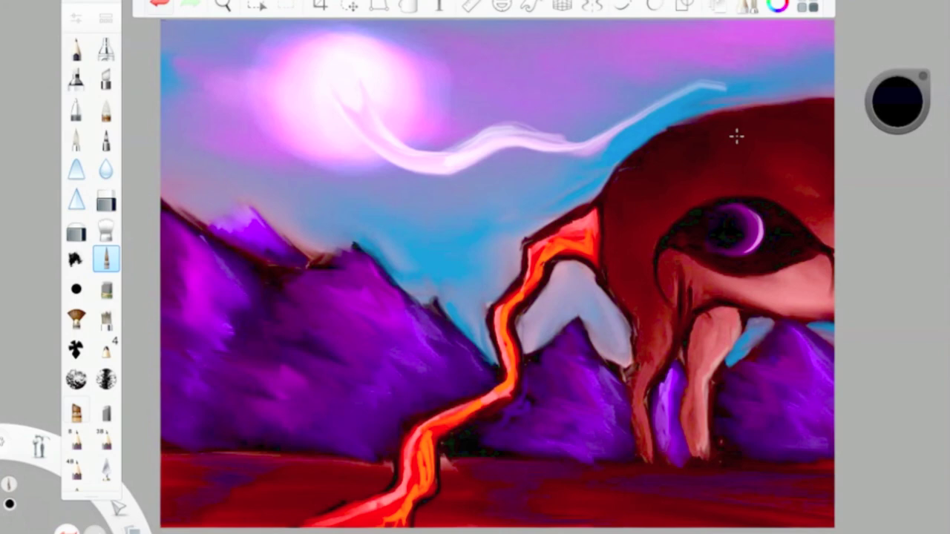
# - Paint a glowing pink-violet spot inside the eye's iris
pyautogui.click(899, 115)
pyautogui.moveTo(745, 246)
pyautogui.mouseDown()
pyautogui.moveTo(736, 227)
pyautogui.moveTo(728, 236)
pyautogui.mouseUp()
pyautogui.click(904, 95)
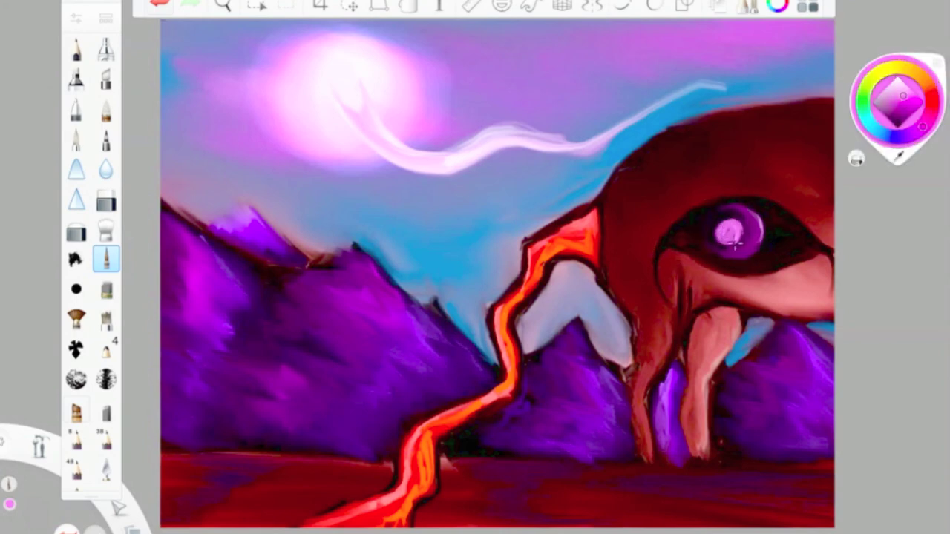
pyautogui.moveTo(722, 231)
pyautogui.mouseDown()
pyautogui.moveTo(719, 242)
pyautogui.moveTo(743, 241)
pyautogui.mouseUp()
pyautogui.click(918, 104)
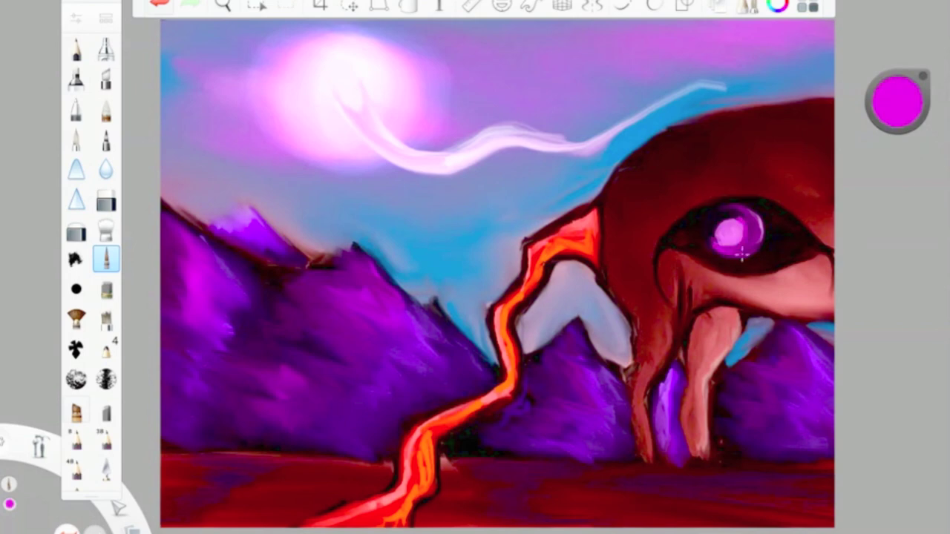
# - Add light pink highlights to the small distant peak and brush brighter red across the ground
pyautogui.moveTo(898, 104); pyautogui.dragTo(888, 308)
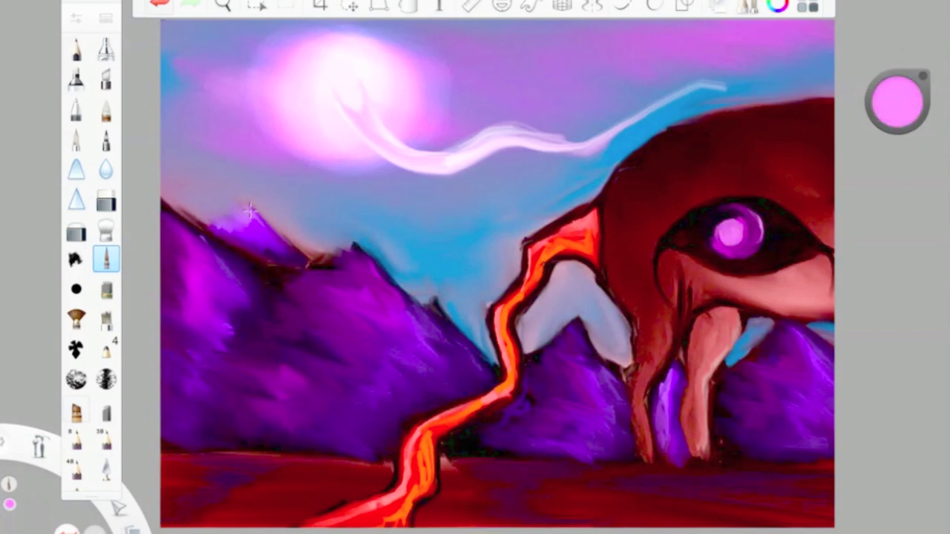
pyautogui.click(901, 99)
pyautogui.click(901, 91)
pyautogui.doubleClick(107, 259)
pyautogui.moveTo(340, 465)
pyautogui.mouseDown()
pyautogui.moveTo(248, 513)
pyautogui.moveTo(532, 492)
pyautogui.moveTo(812, 504)
pyautogui.moveTo(418, 513)
pyautogui.moveTo(666, 502)
pyautogui.moveTo(524, 482)
pyautogui.moveTo(738, 503)
pyautogui.mouseUp()
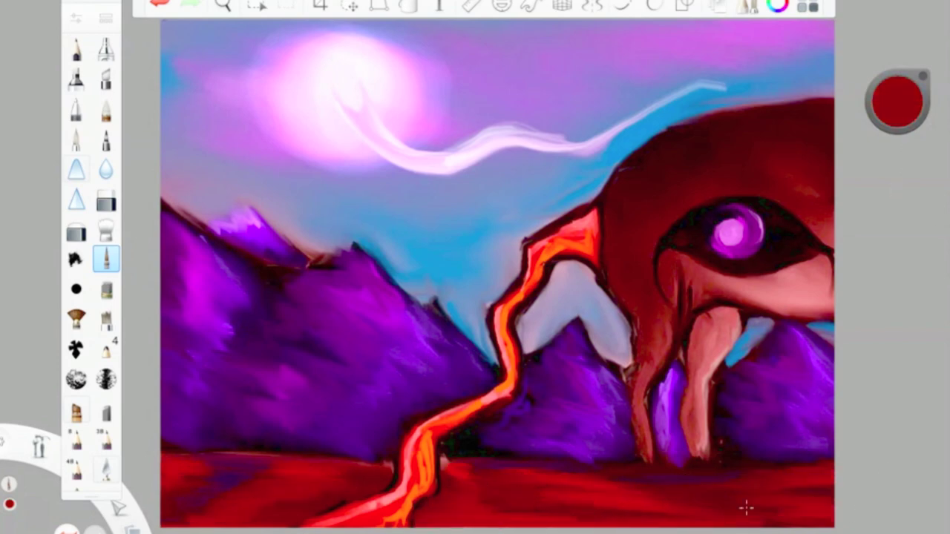
# - Sign the painting with initials in black pencil in the blue sky between the purple mountains and the orange-red strip
pyautogui.click(76, 49)
pyautogui.click(898, 109)
pyautogui.click(899, 126)
# - Save the painting in the Pictures folder as a PNG file named "Finding my way back home"
pyautogui.click(119, 1)
pyautogui.click(139, 72)
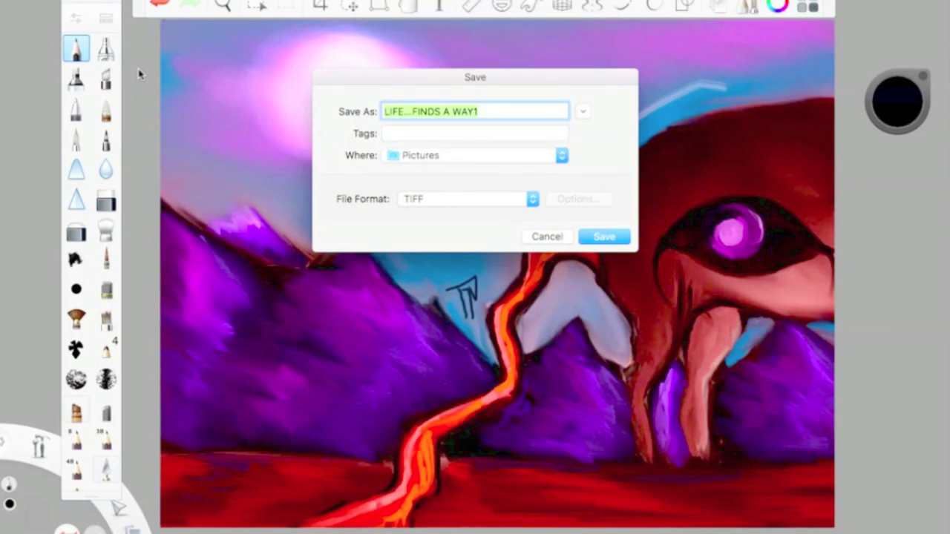
pyautogui.press('BackSpace')
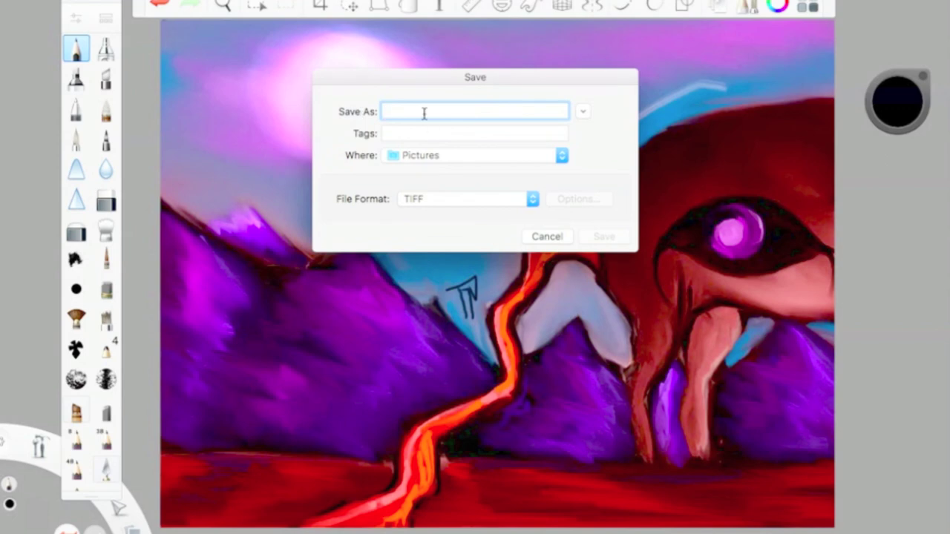
pyautogui.write('Finding my way back home')
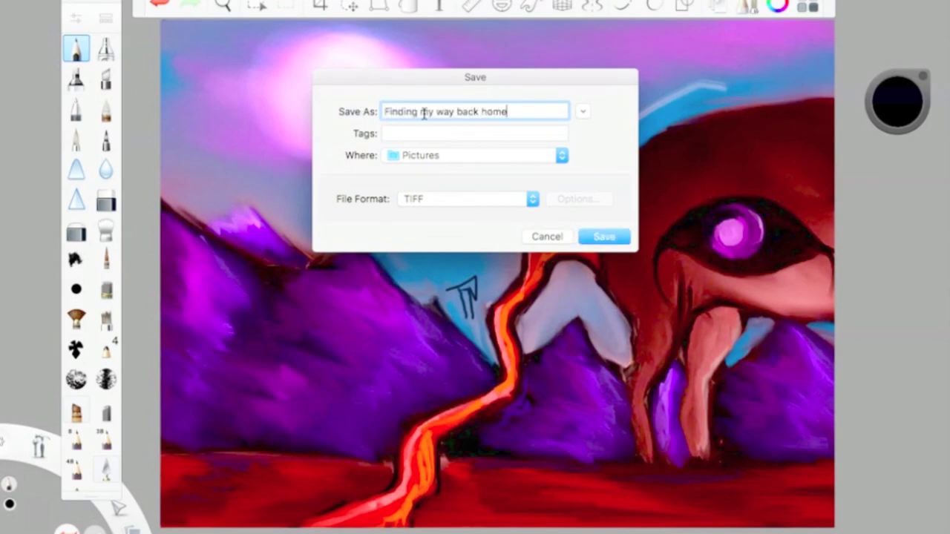
pyautogui.click(464, 199)
pyautogui.click(416, 212)
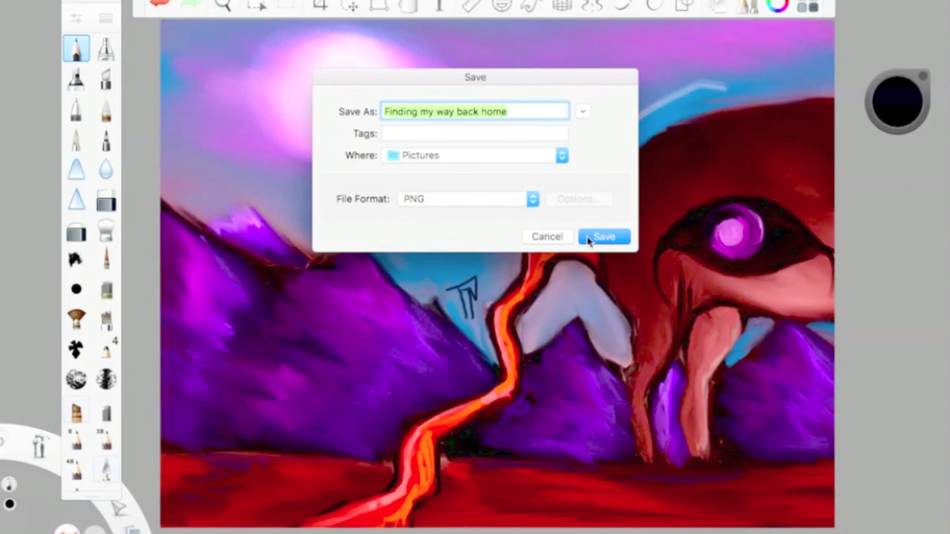
pyautogui.click(589, 237)
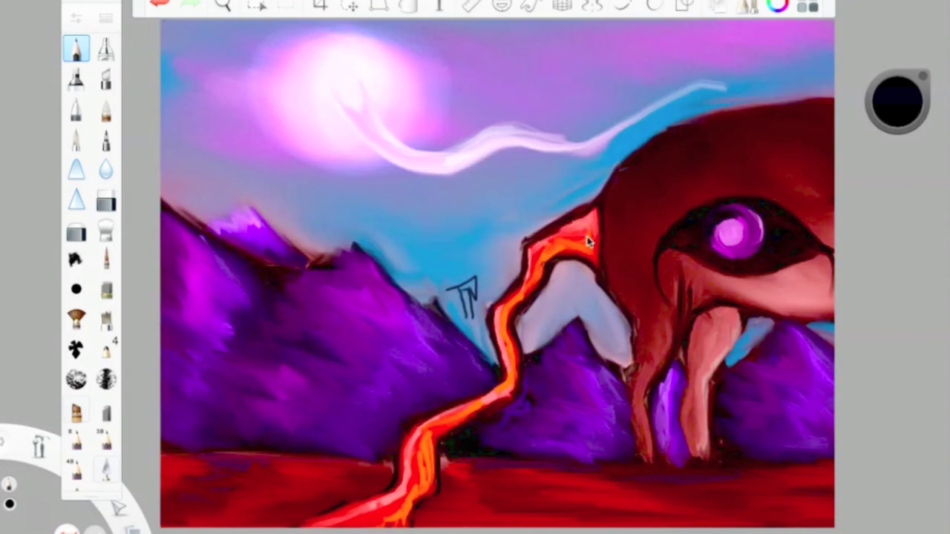